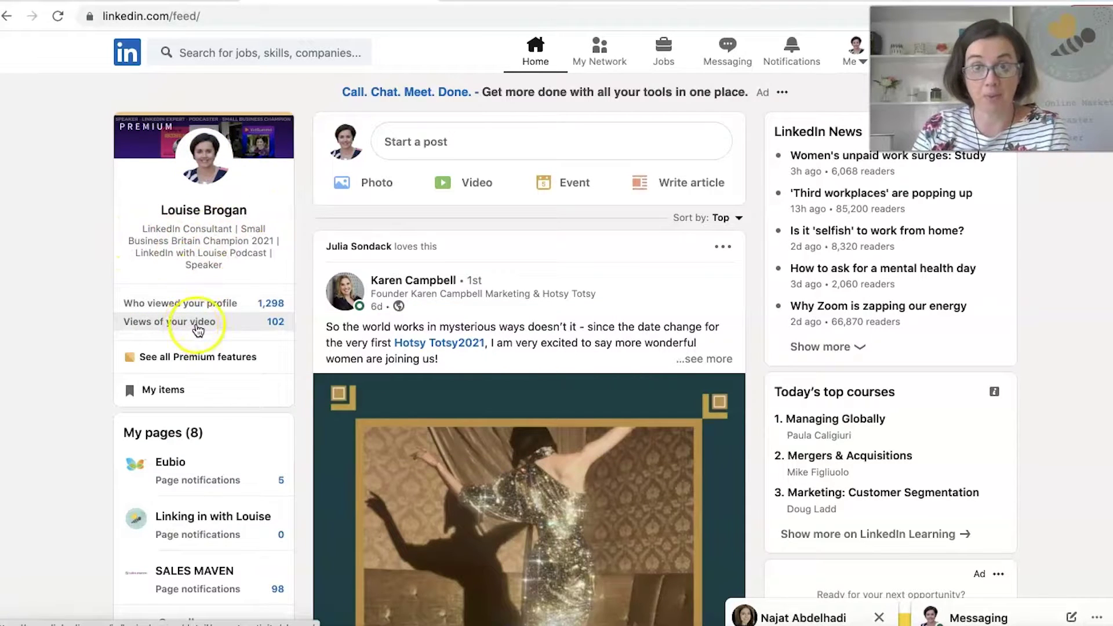
# Scroll down through the posts on the home feed
pyautogui.scroll(-3, 224, 323)
pyautogui.scroll(-3, 224, 348)
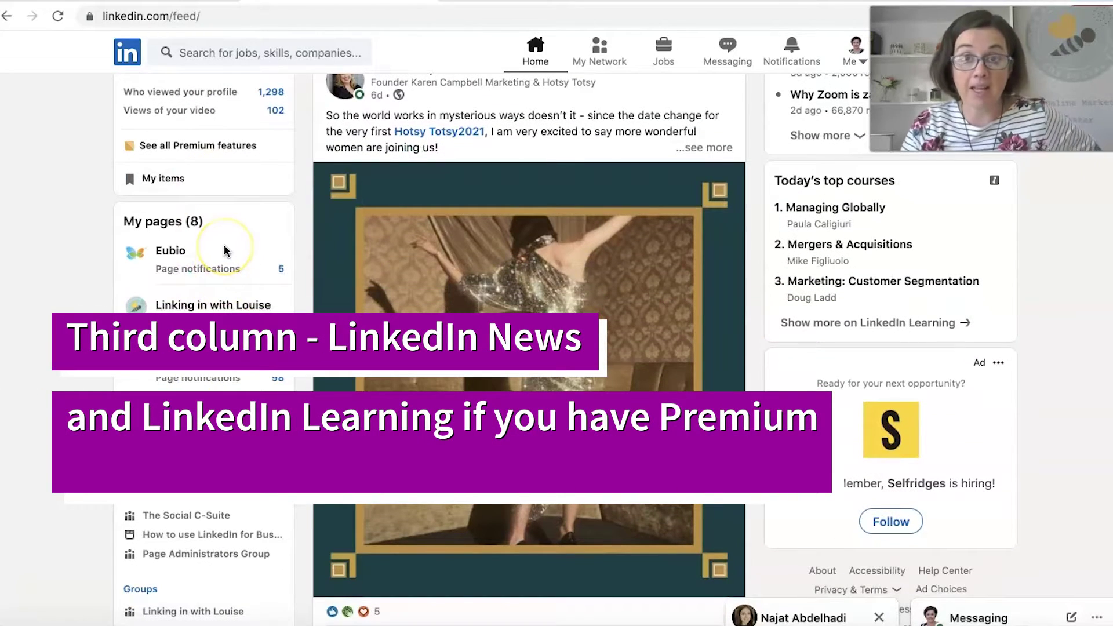
pyautogui.scroll(-1, 225, 250)
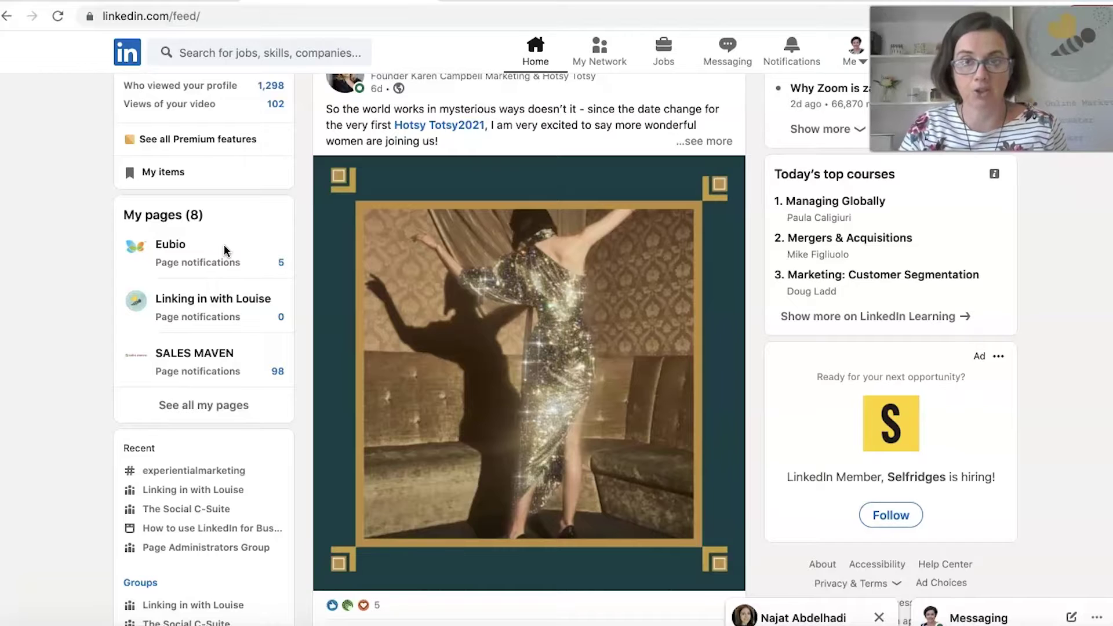
pyautogui.scroll(-5, 225, 251)
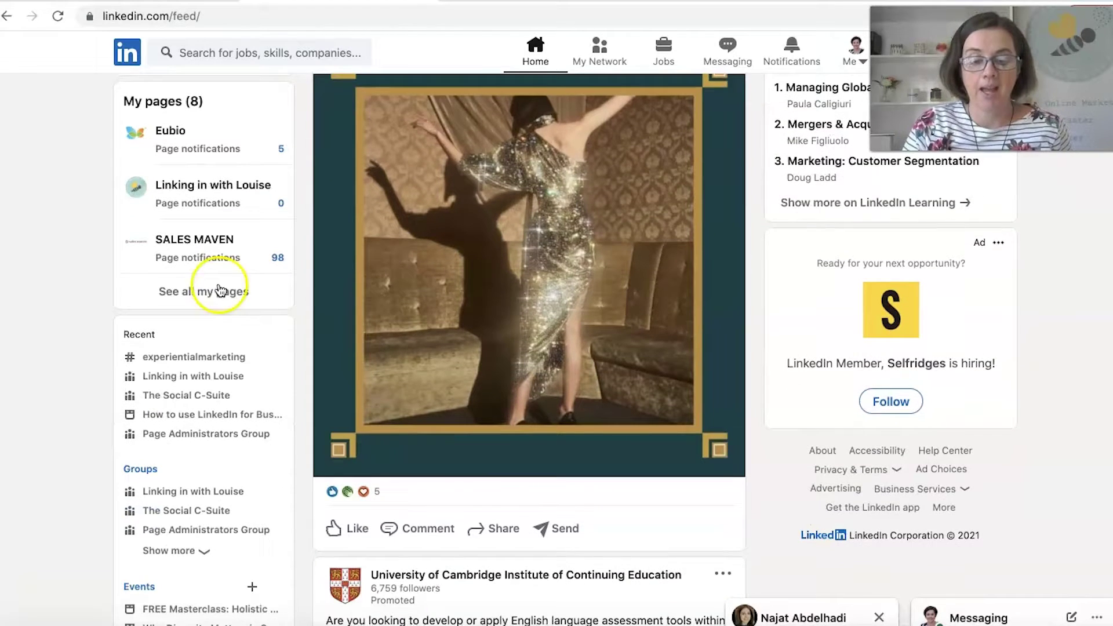
pyautogui.scroll(-3, 212, 372)
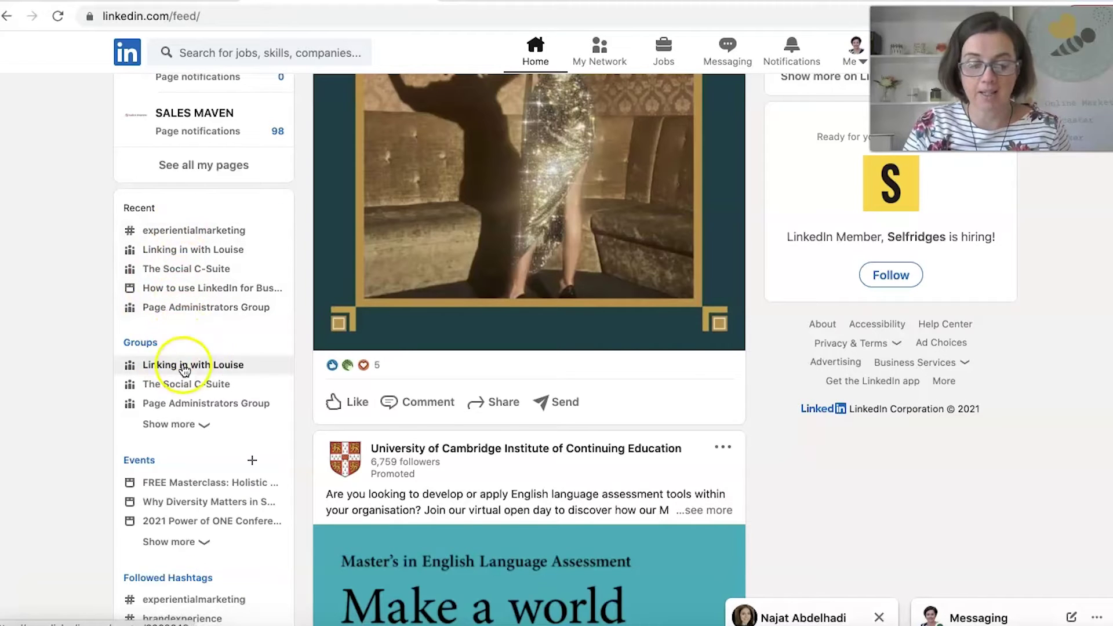
pyautogui.scroll(-5, 191, 406)
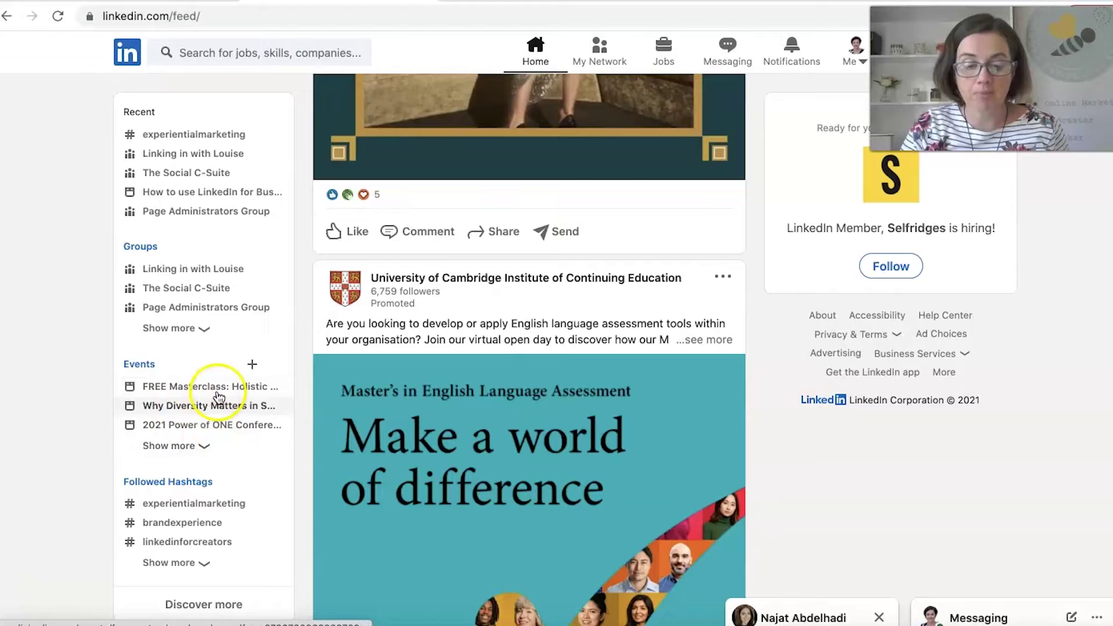
pyautogui.scroll(-1, 235, 471)
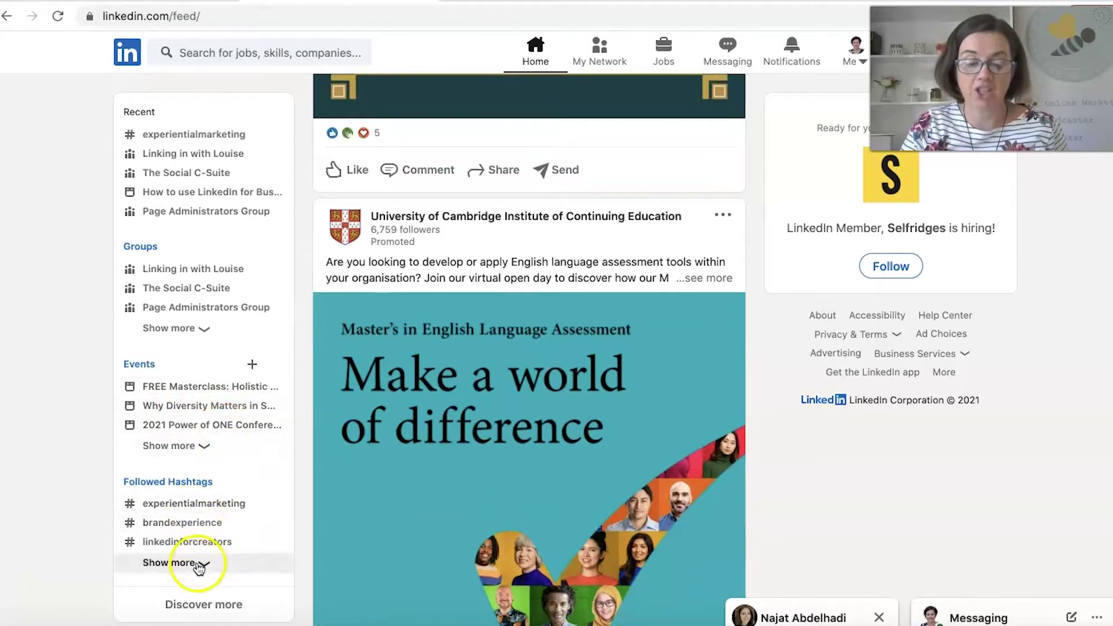
pyautogui.scroll(2, 254, 313)
pyautogui.scroll(10, 254, 311)
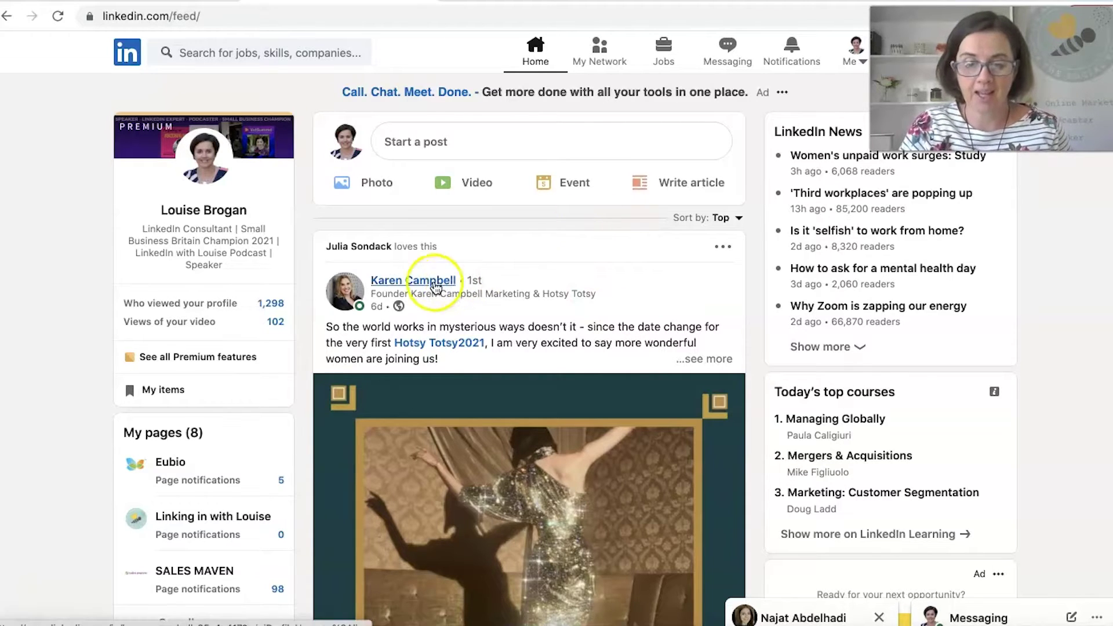
pyautogui.moveTo(427, 284)
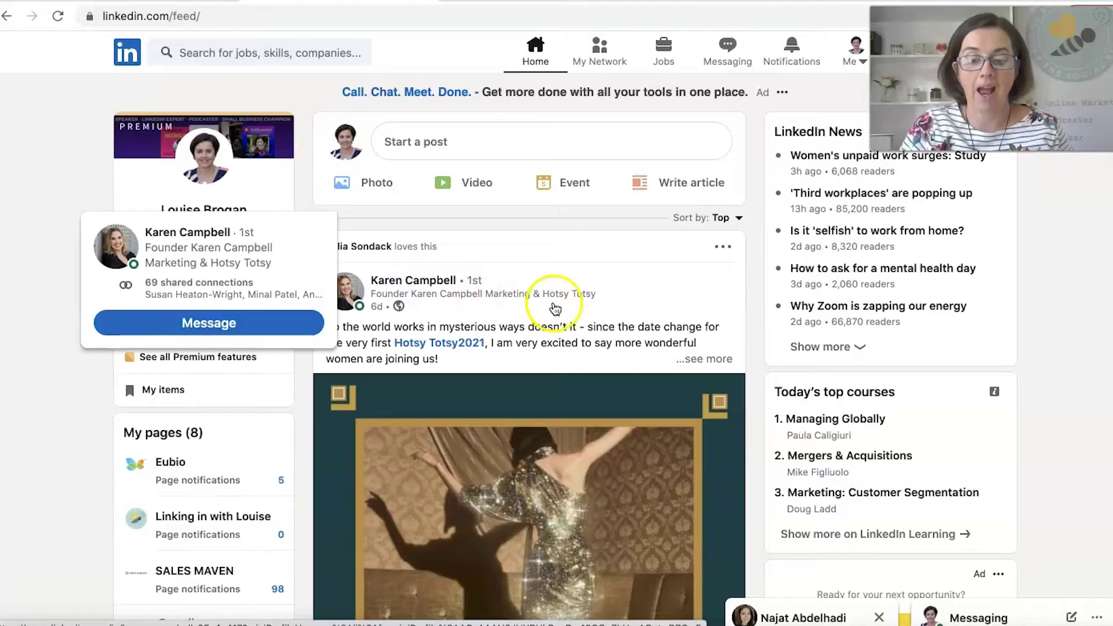
pyautogui.scroll(-2, 555, 343)
pyautogui.scroll(-5, 555, 345)
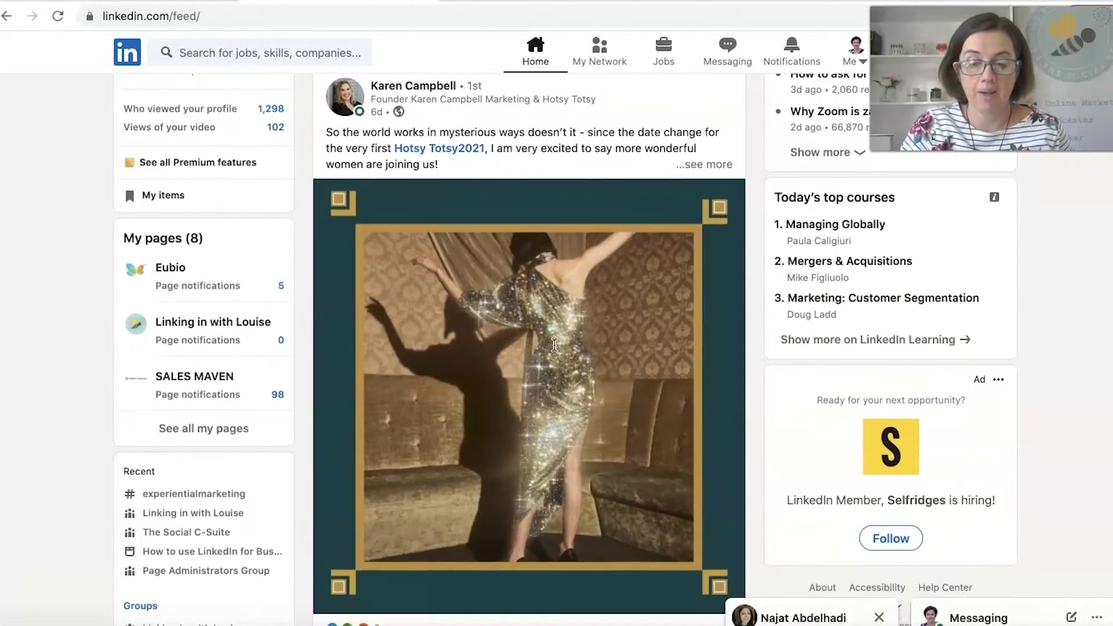
pyautogui.scroll(7, 555, 345)
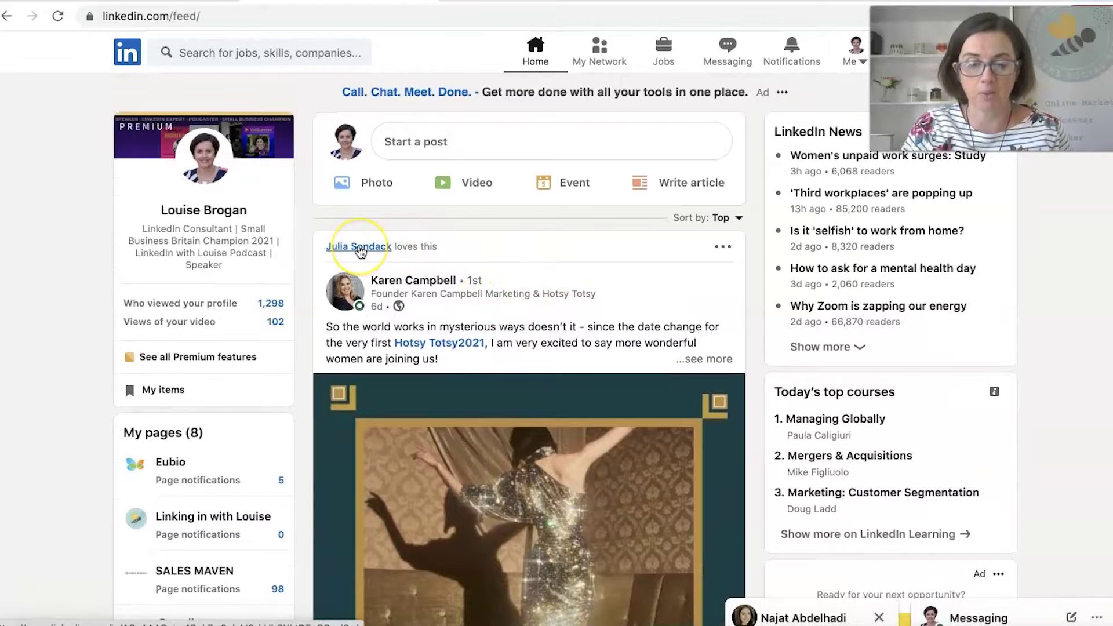
pyautogui.moveTo(359, 250)
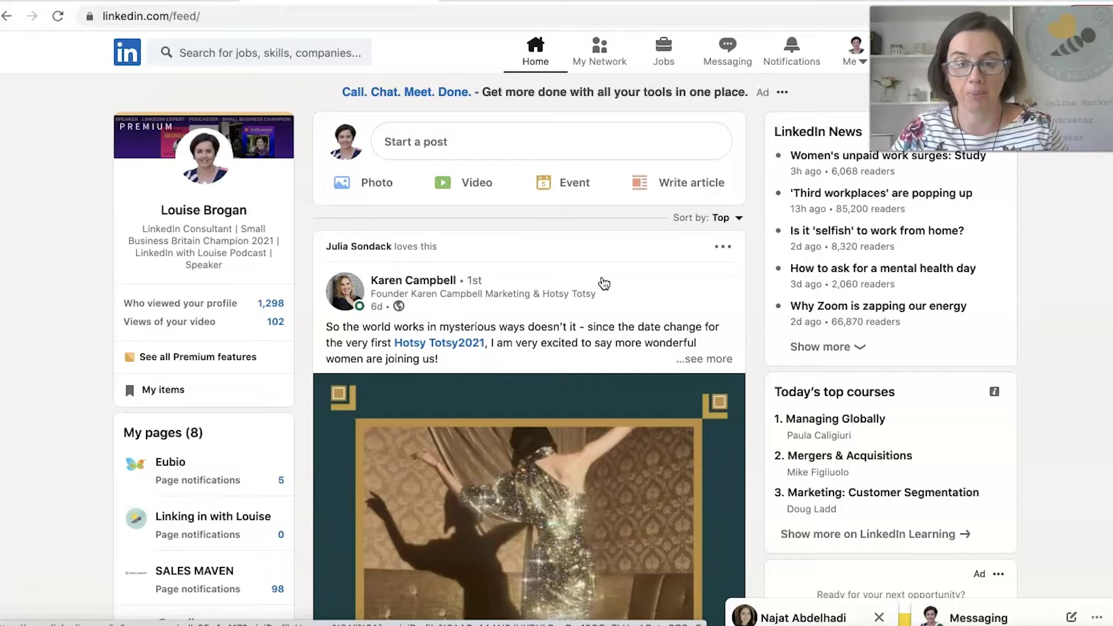
pyautogui.scroll(-8, 664, 331)
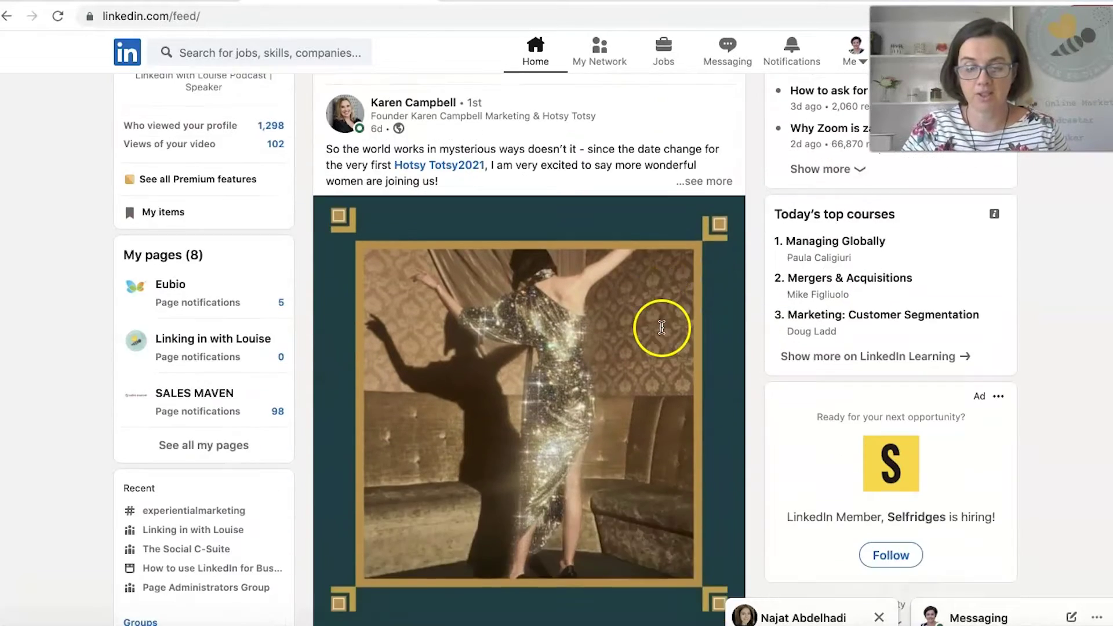
pyautogui.scroll(-5, 663, 334)
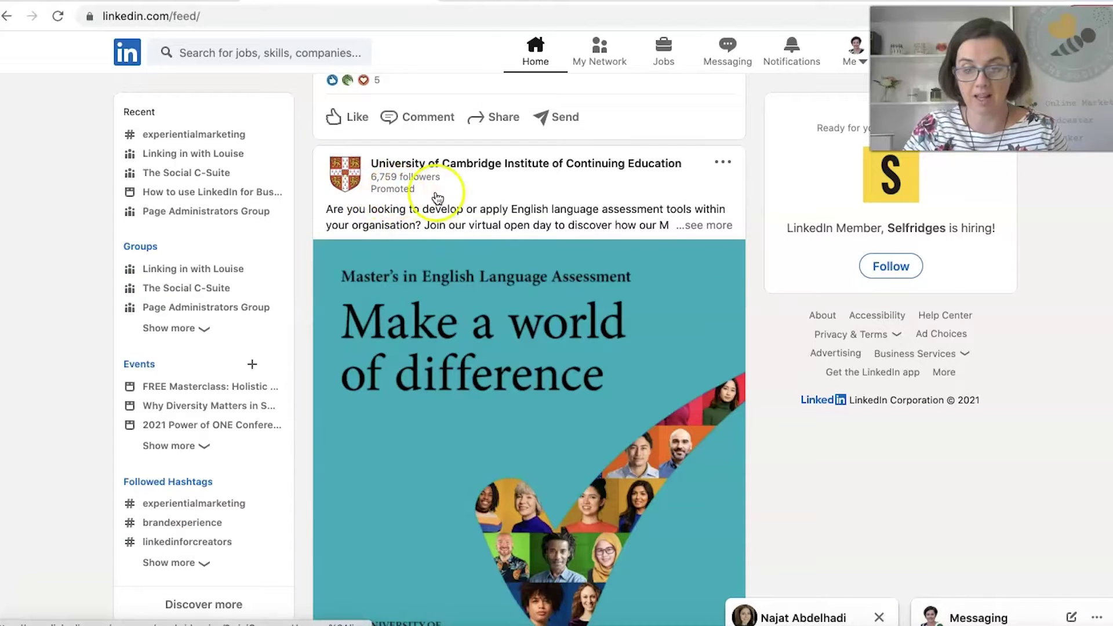
pyautogui.scroll(-11, 531, 329)
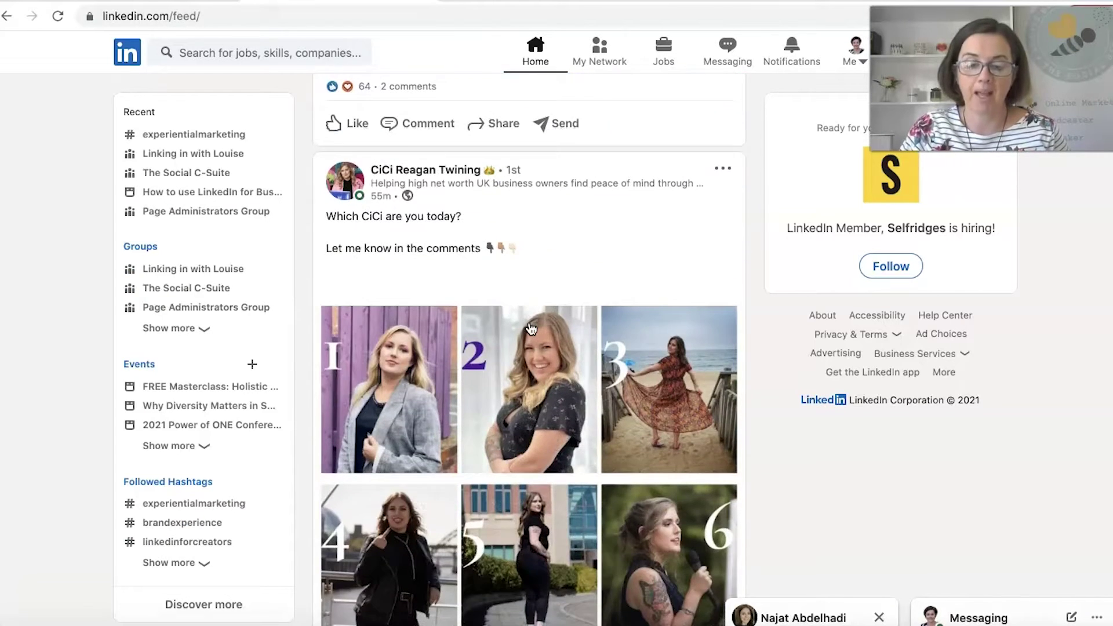
pyautogui.scroll(-12, 531, 328)
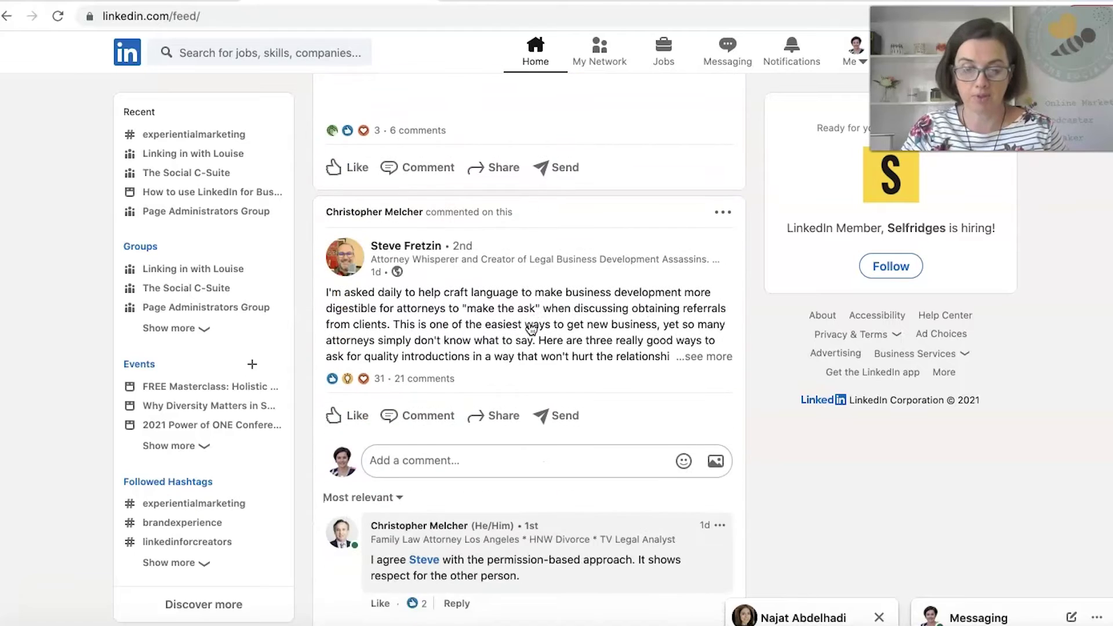
pyautogui.scroll(-5, 531, 328)
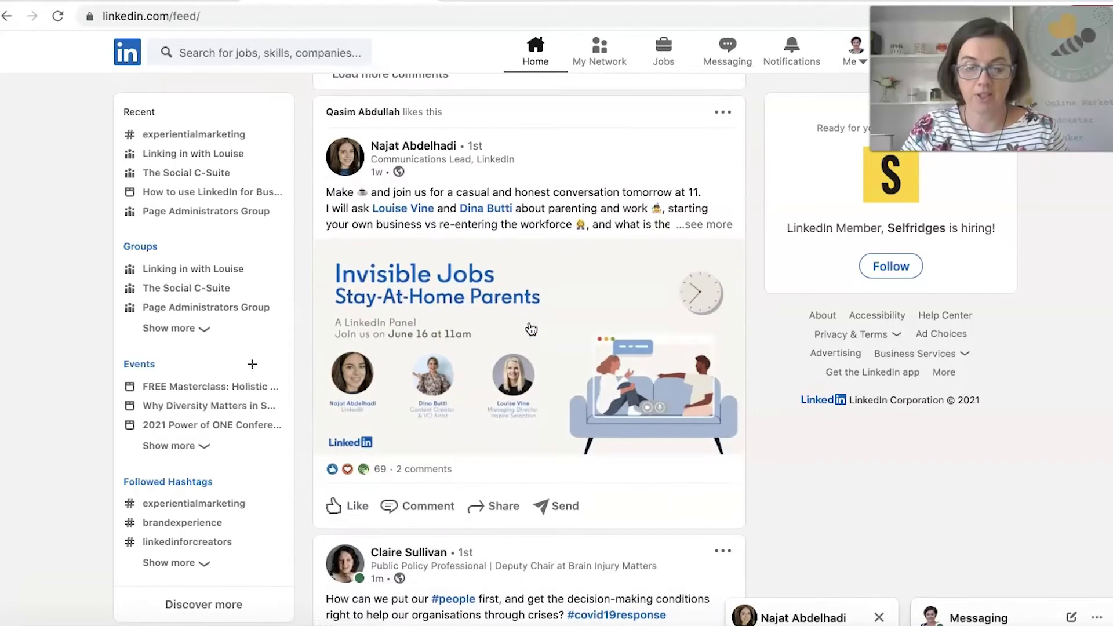
pyautogui.scroll(-1, 531, 329)
pyautogui.scroll(-2, 559, 464)
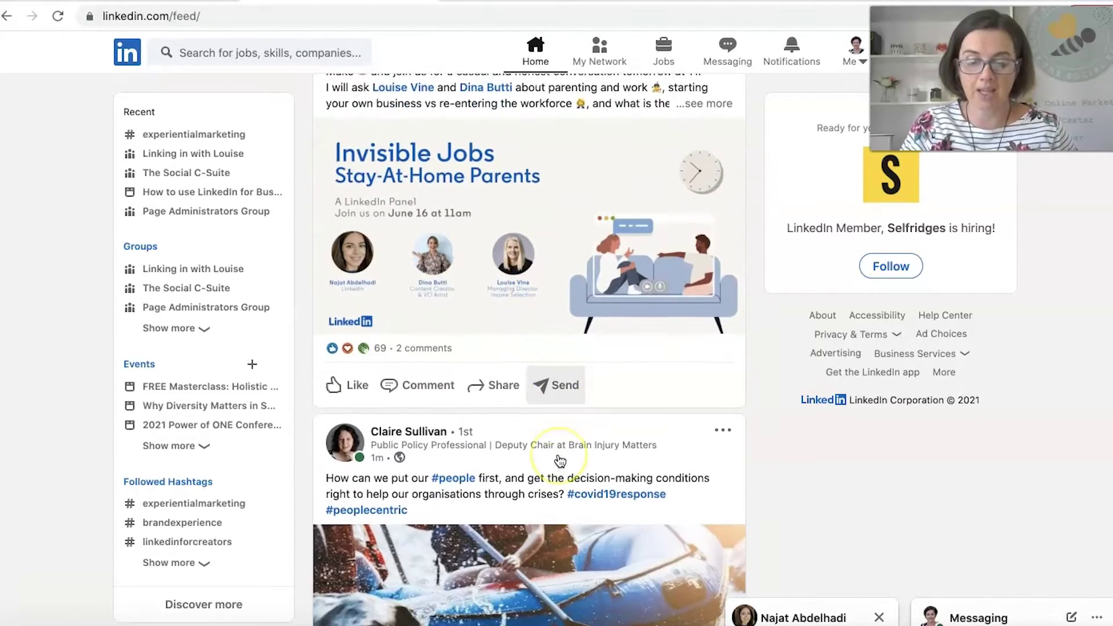
pyautogui.scroll(-6, 560, 461)
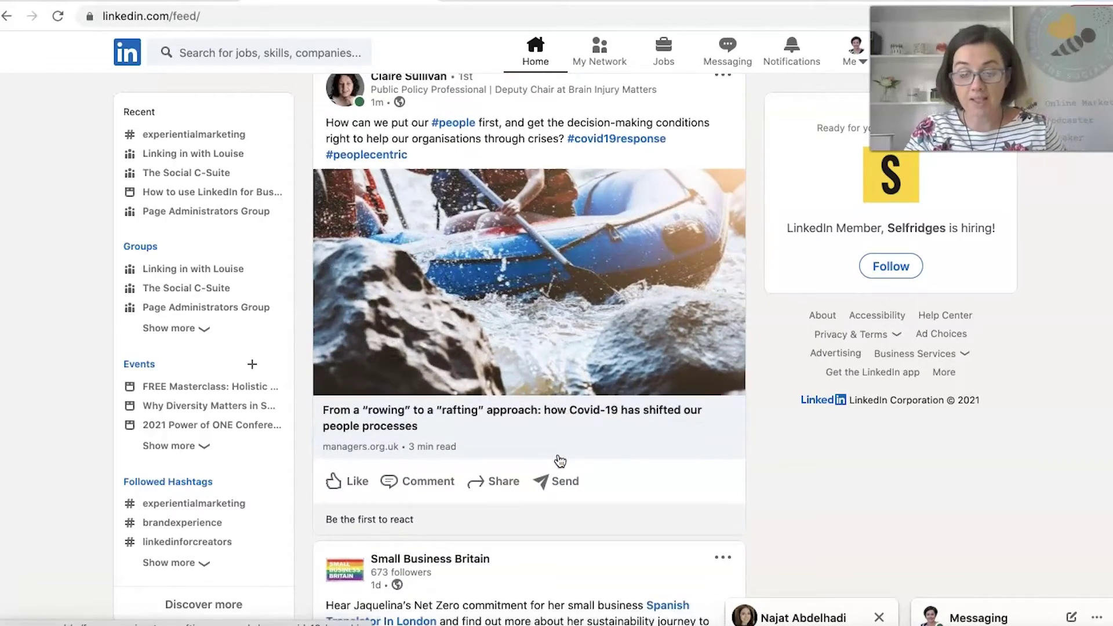
pyautogui.scroll(-10, 560, 461)
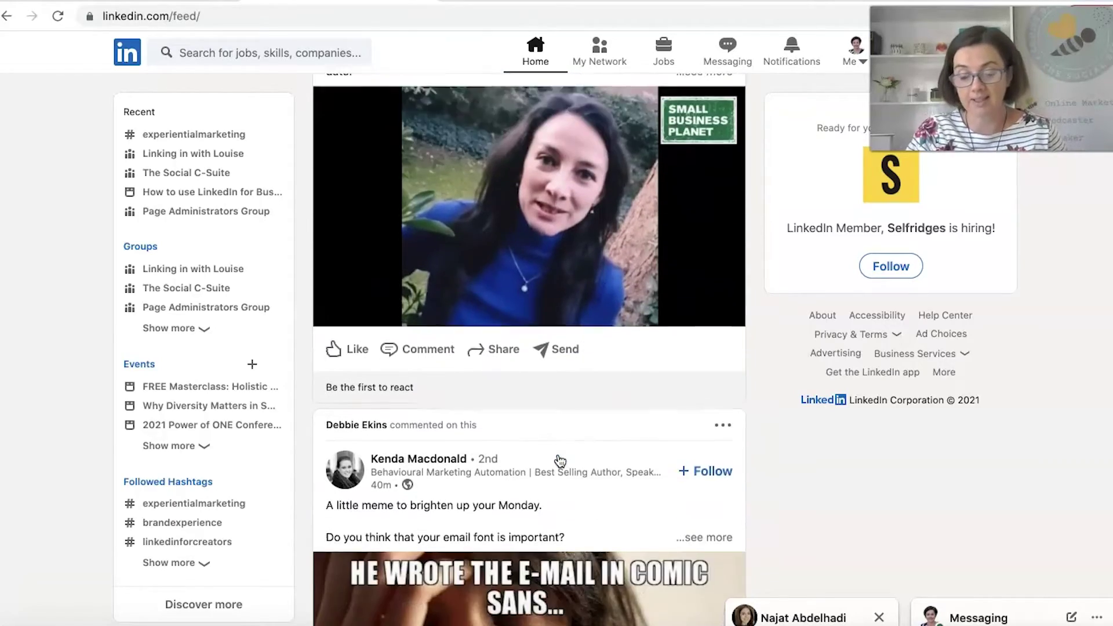
pyautogui.scroll(-14, 559, 461)
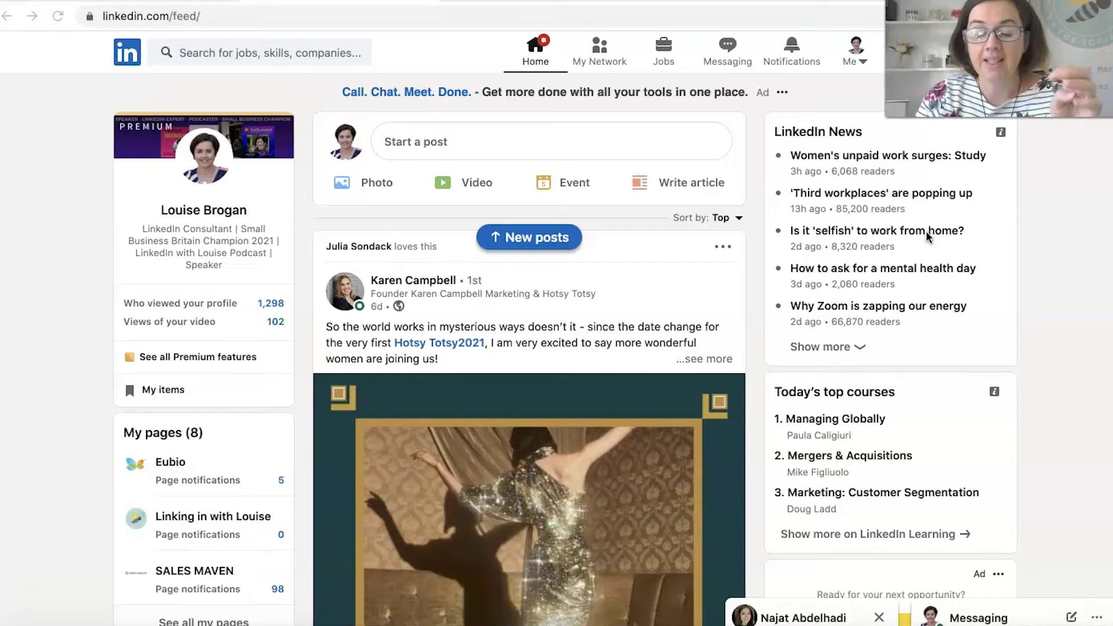
# Open the 'Why Zoom is zapping our energy' news story and read through it
pyautogui.click(886, 243)
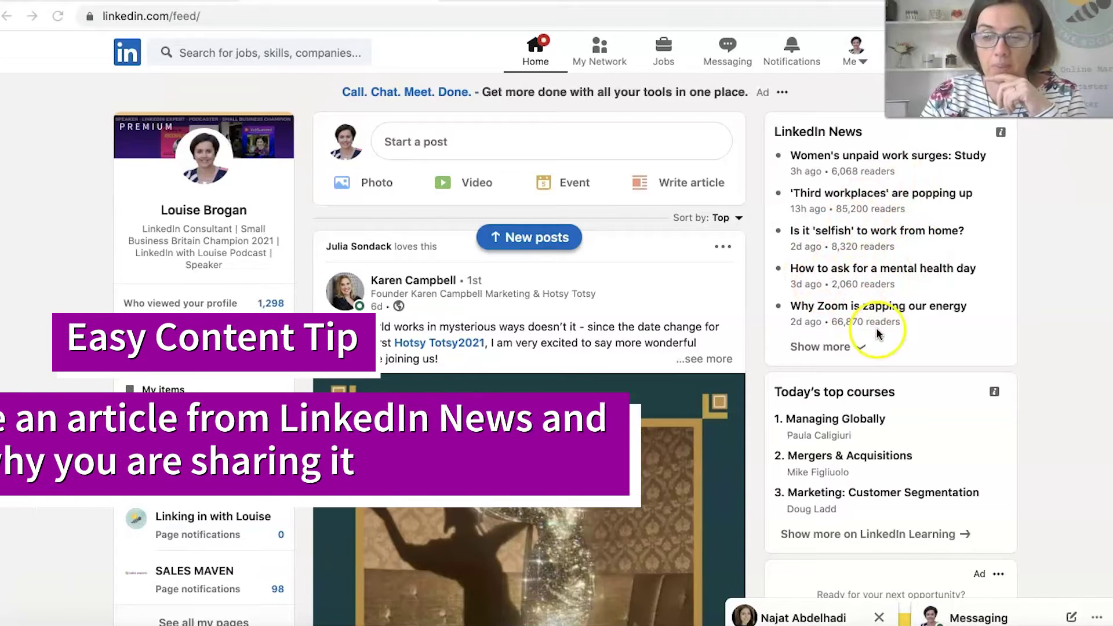
pyautogui.click(877, 308)
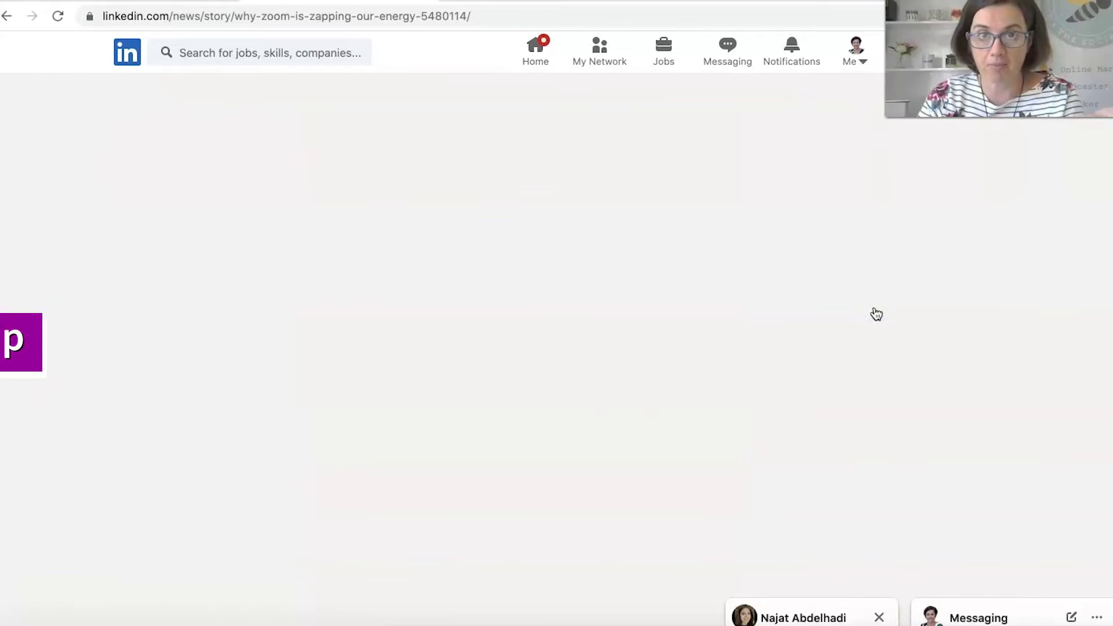
pyautogui.scroll(-8, 523, 453)
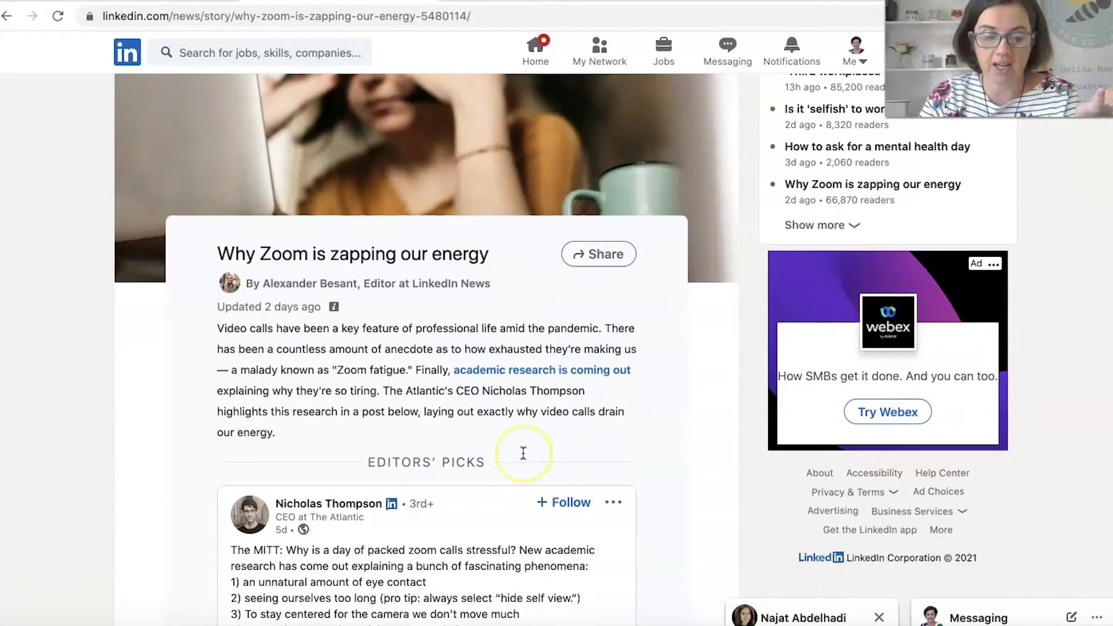
pyautogui.scroll(-6, 523, 454)
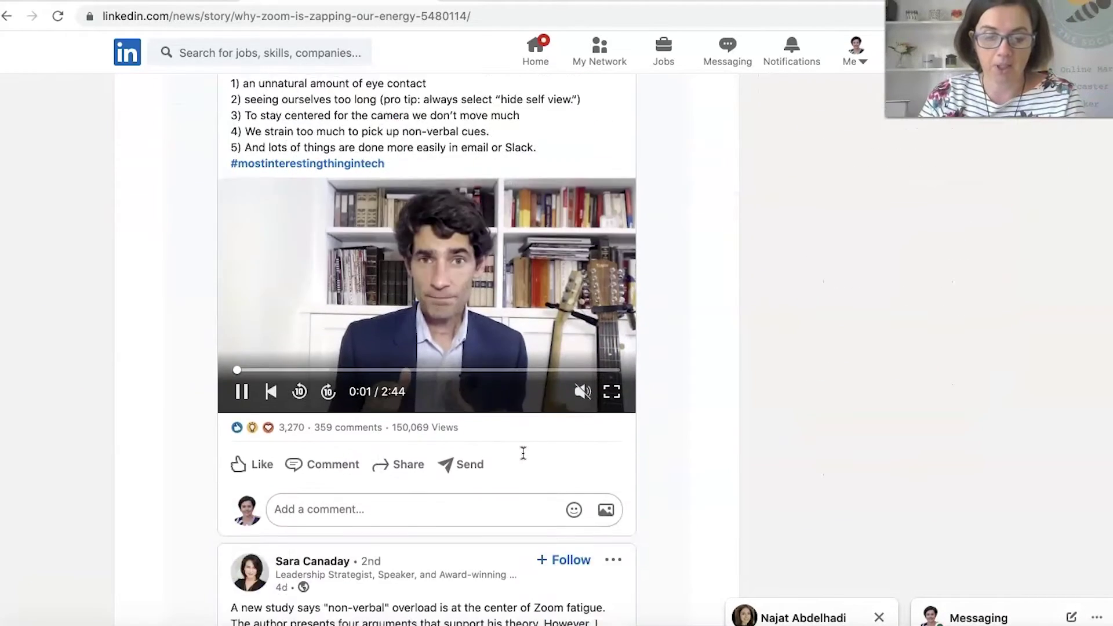
pyautogui.scroll(14, 523, 453)
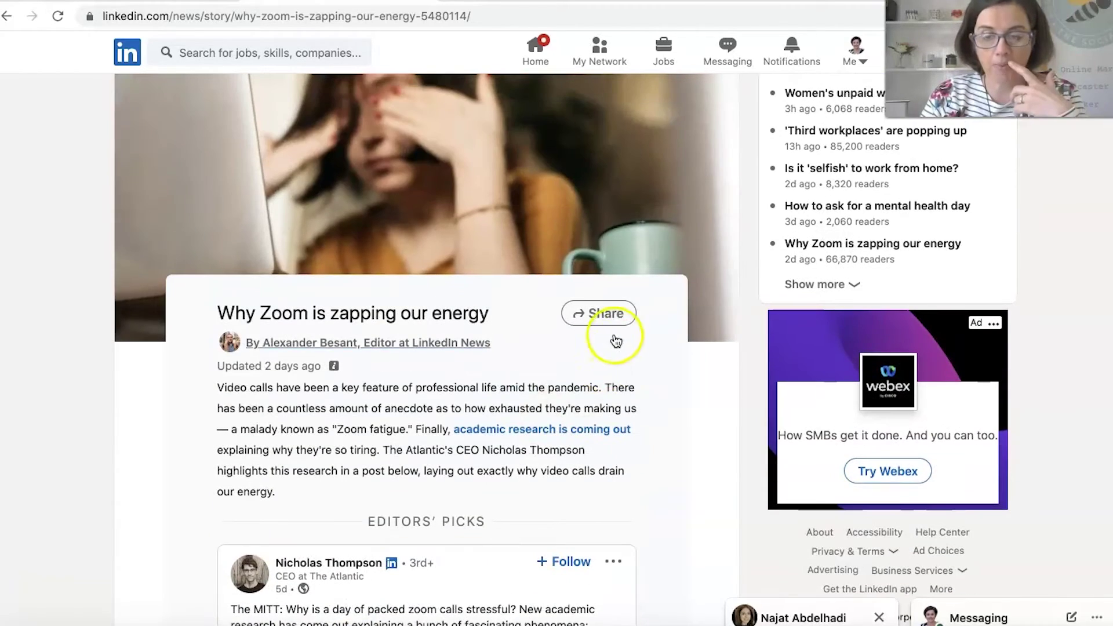
# Try sharing the Zoom fatigue article, then go back to the home feed
pyautogui.click(613, 323)
pyautogui.scroll(1, 611, 321)
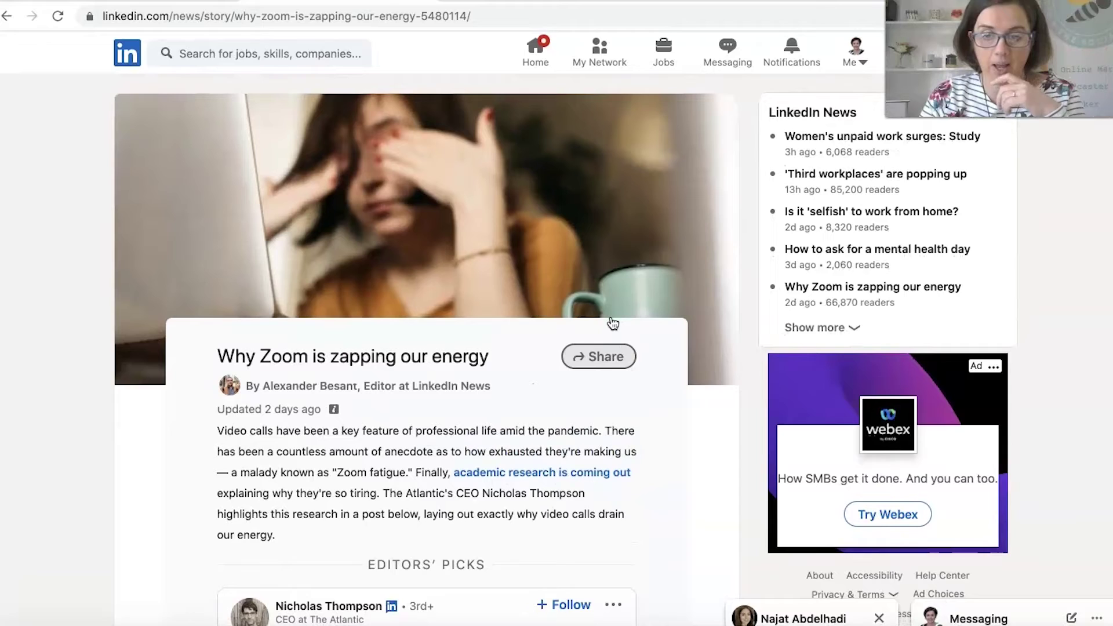
pyautogui.click(530, 45)
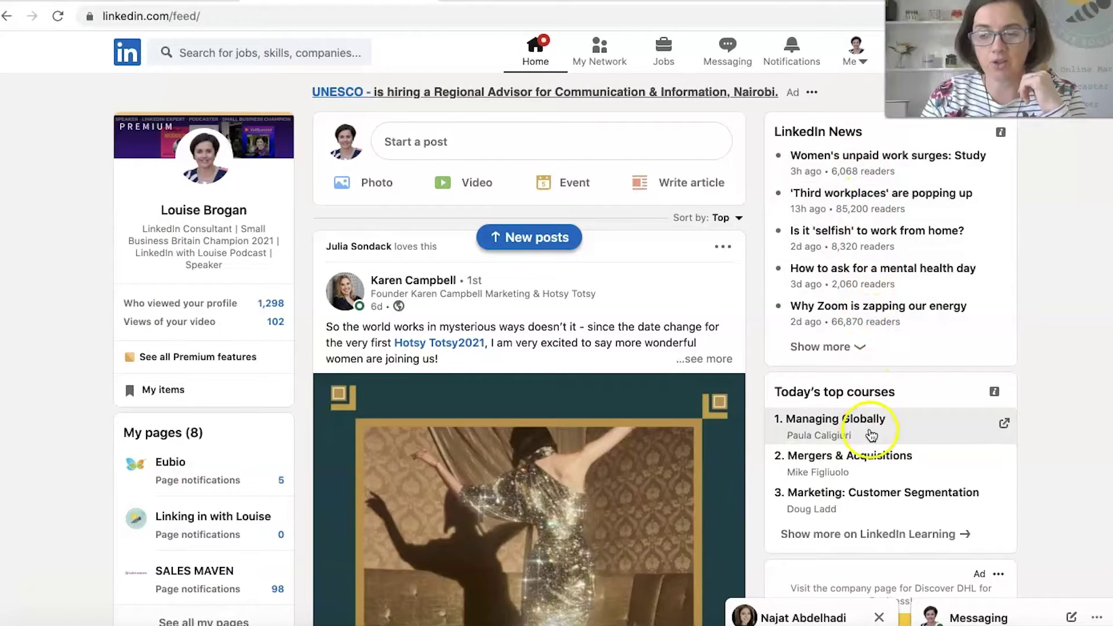
pyautogui.scroll(-2, 873, 432)
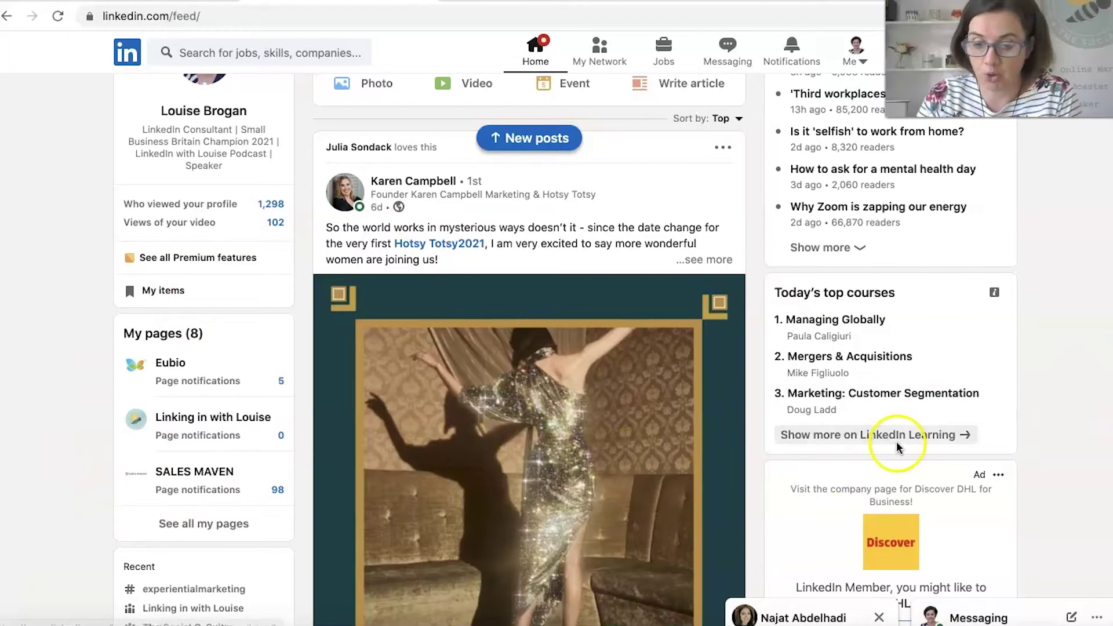
pyautogui.scroll(-1, 1095, 435)
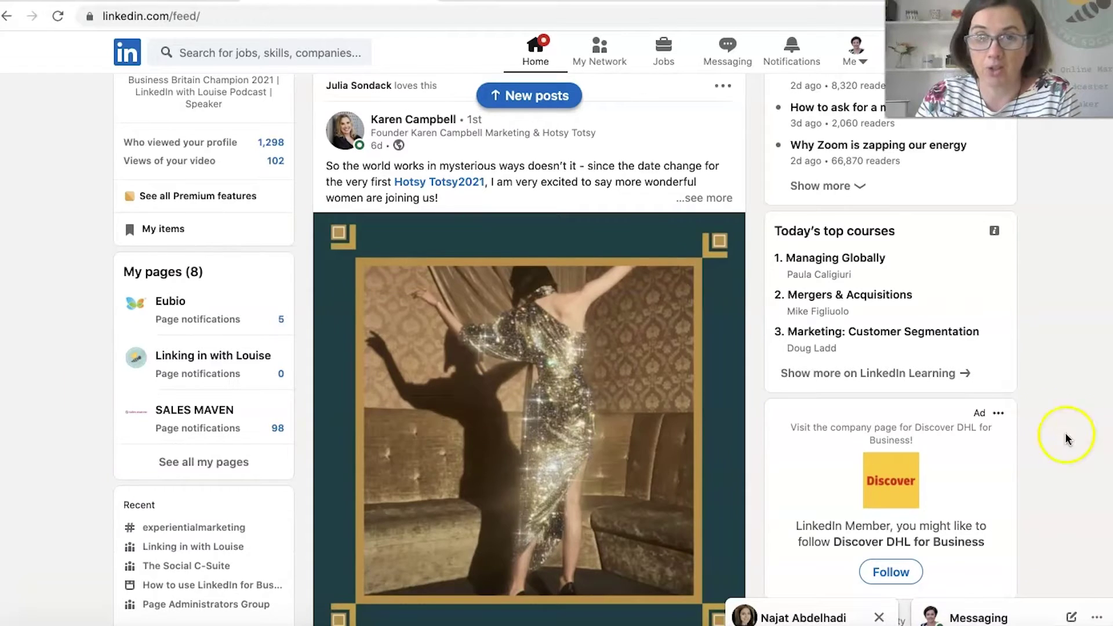
pyautogui.scroll(-1, 1081, 409)
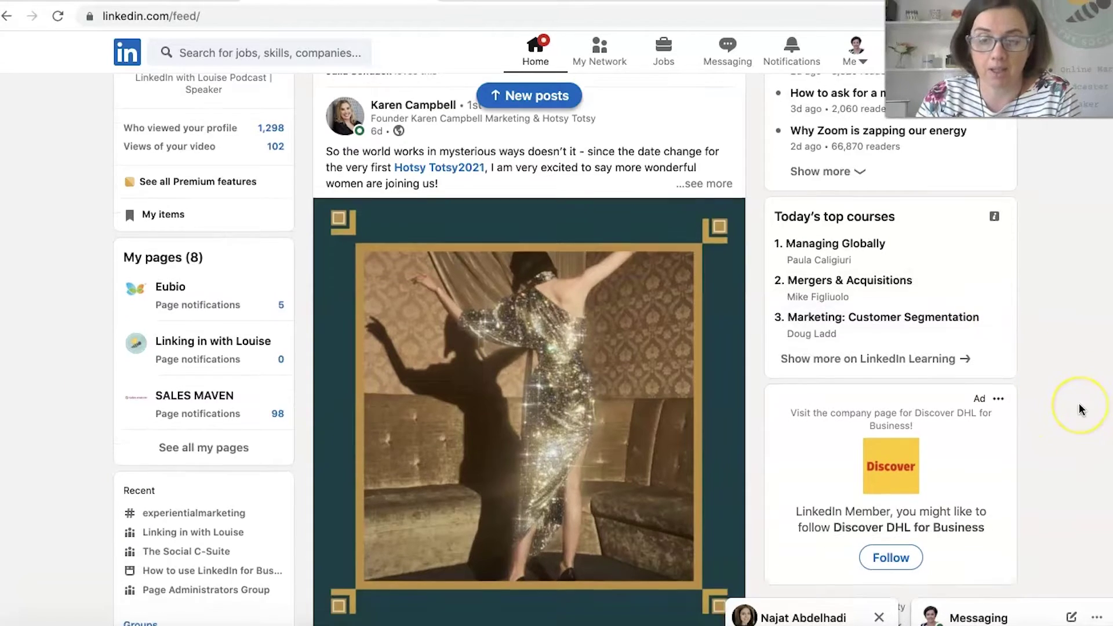
pyautogui.scroll(-4, 1080, 410)
pyautogui.scroll(7, 1078, 410)
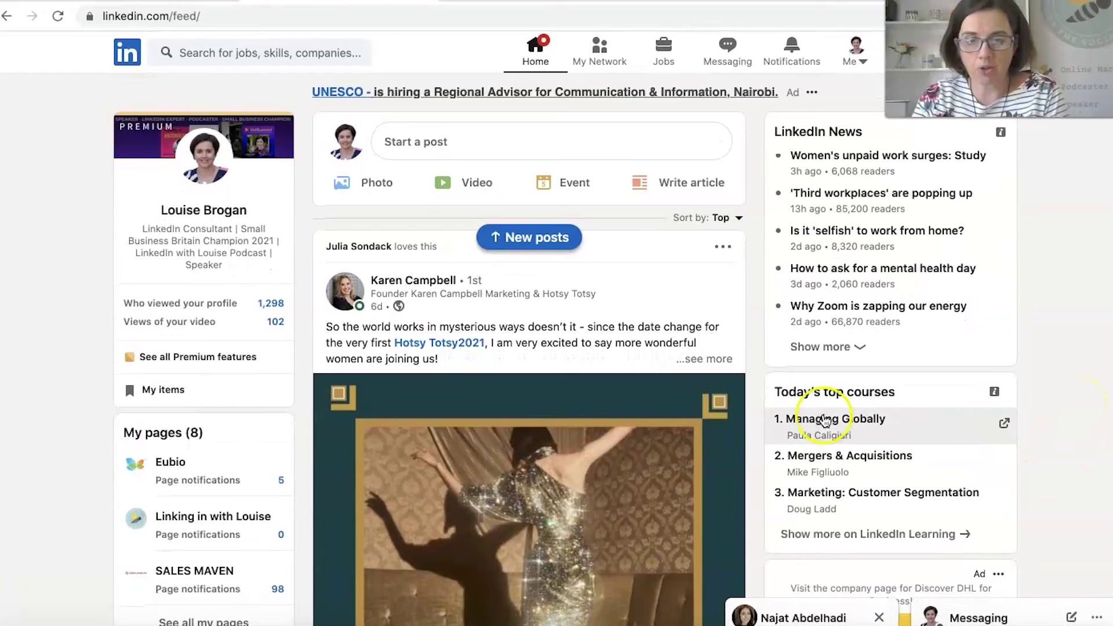
# Open My Network and view the list of 55 events
pyautogui.click(599, 52)
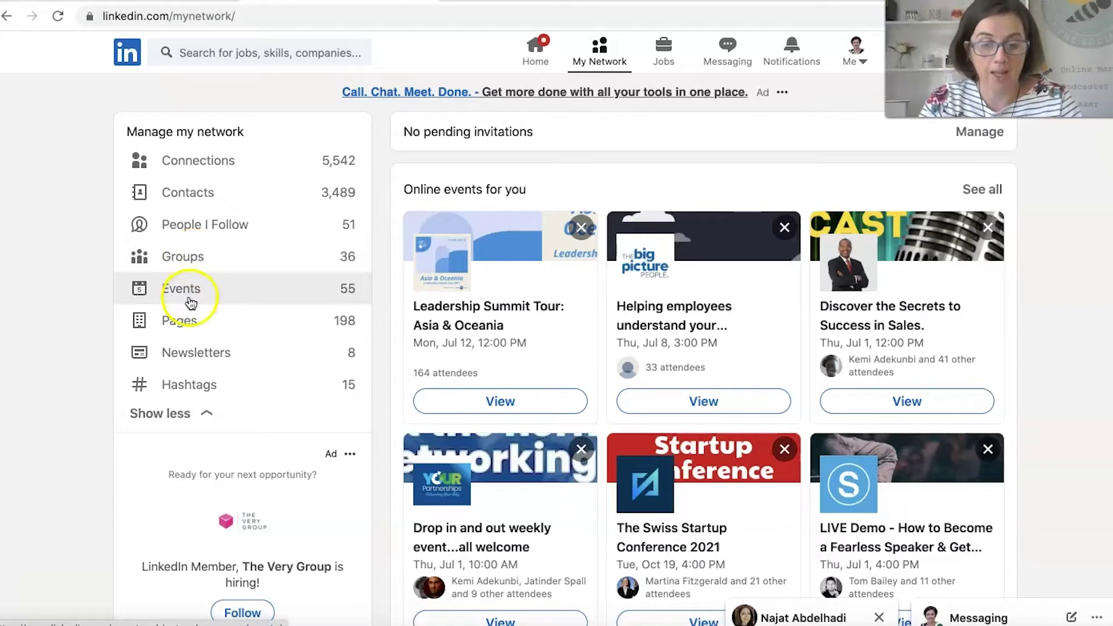
pyautogui.click(224, 296)
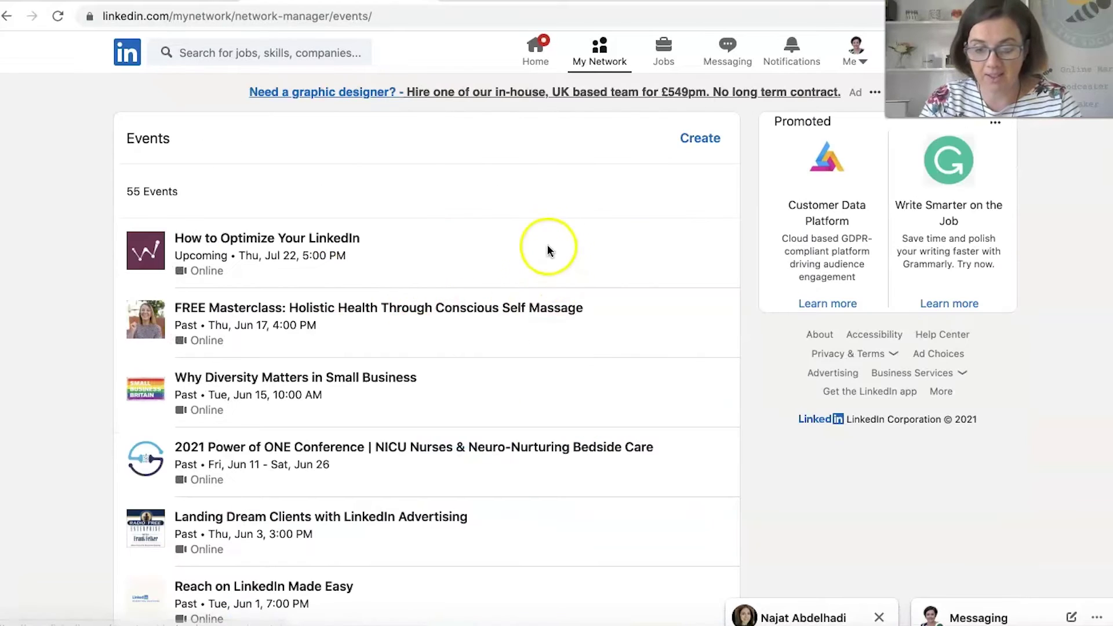
pyautogui.scroll(-7, 450, 422)
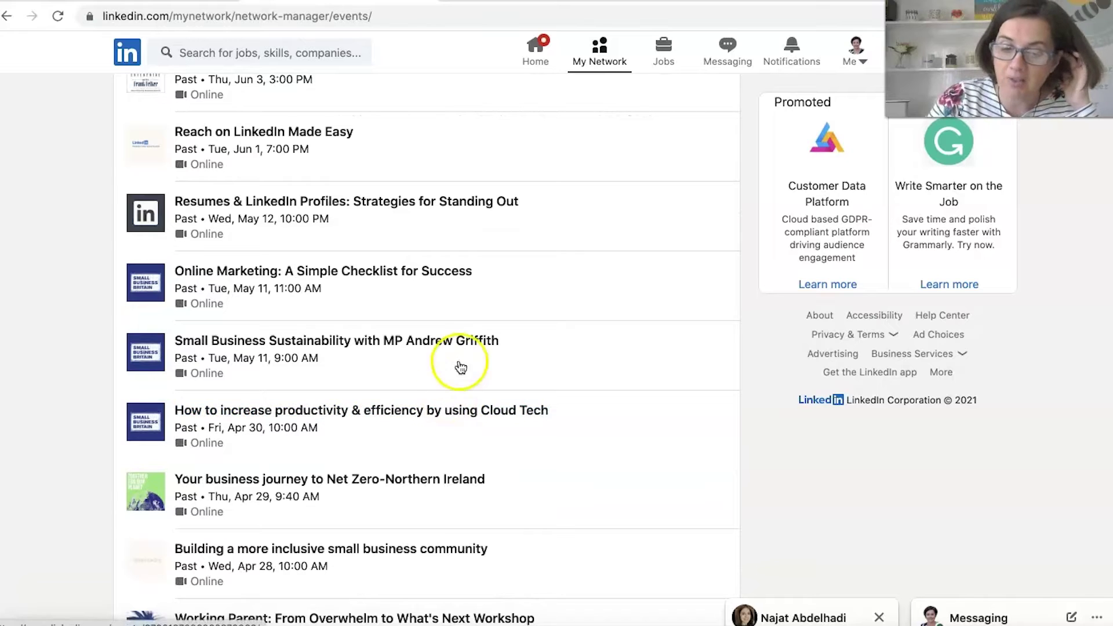
pyautogui.scroll(8, 480, 360)
# Go Home, reopen My Network and scroll to People you may know from University of Dundee
pyautogui.click(536, 53)
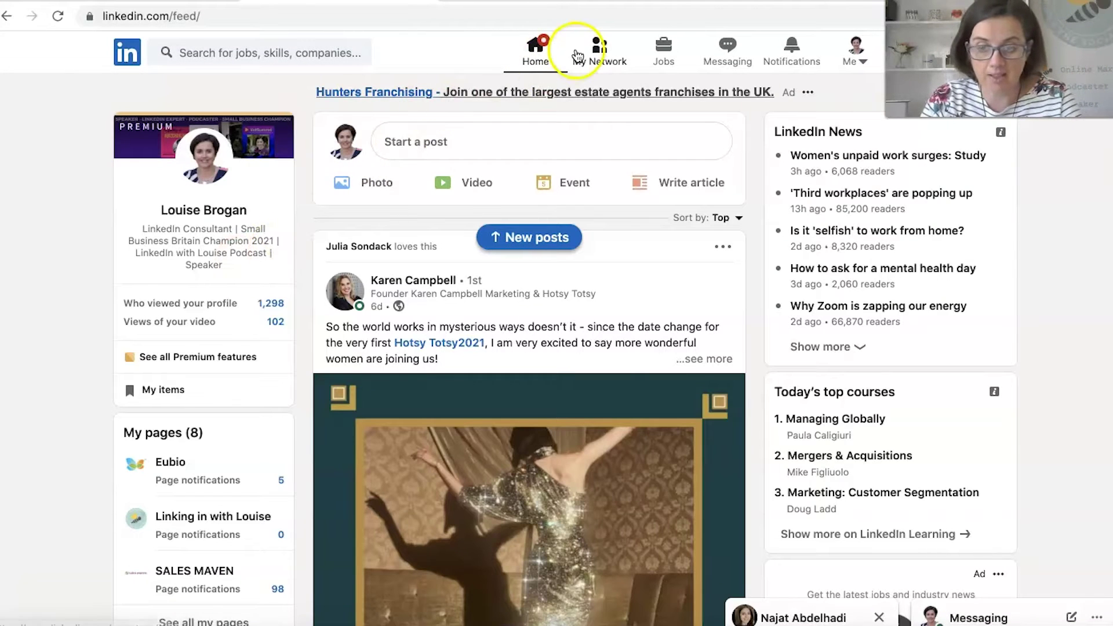
pyautogui.click(599, 55)
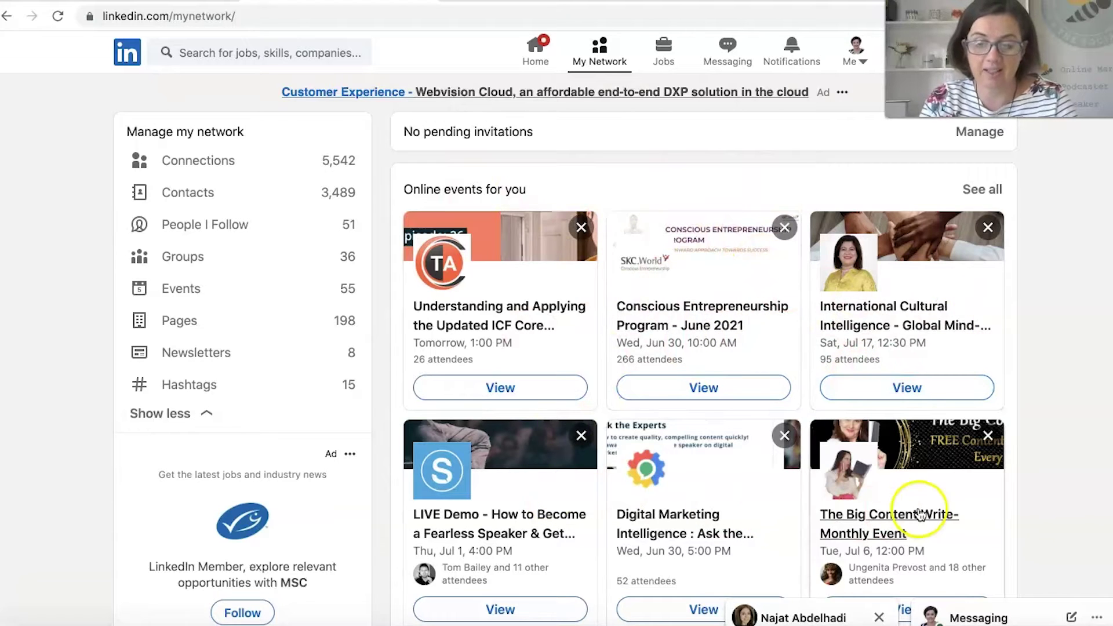
pyautogui.scroll(-6, 1017, 511)
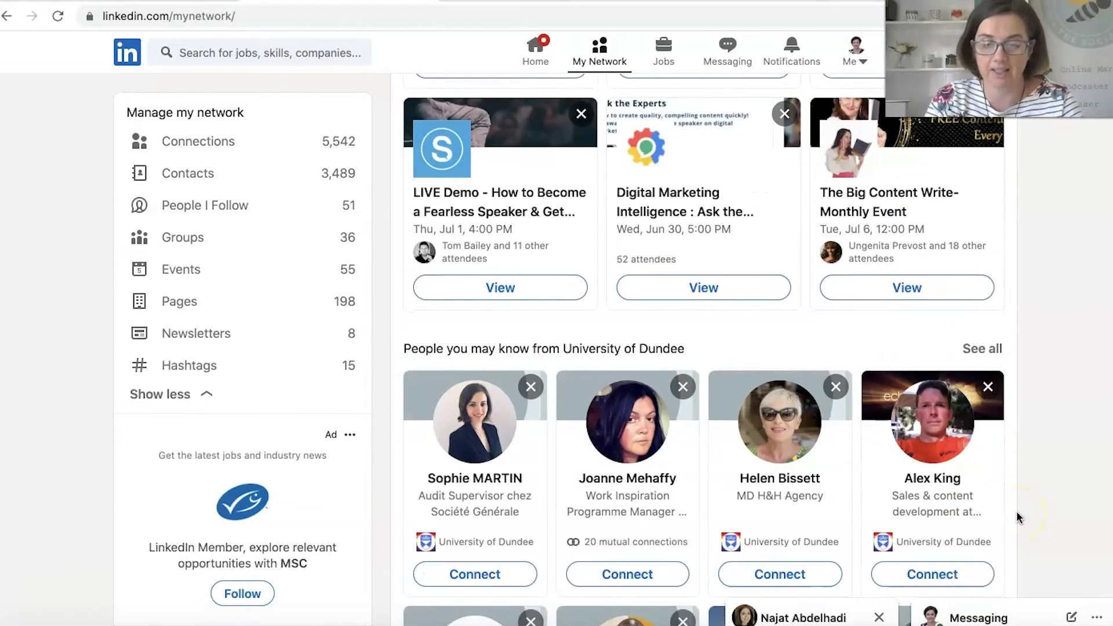
pyautogui.scroll(-1, 1017, 510)
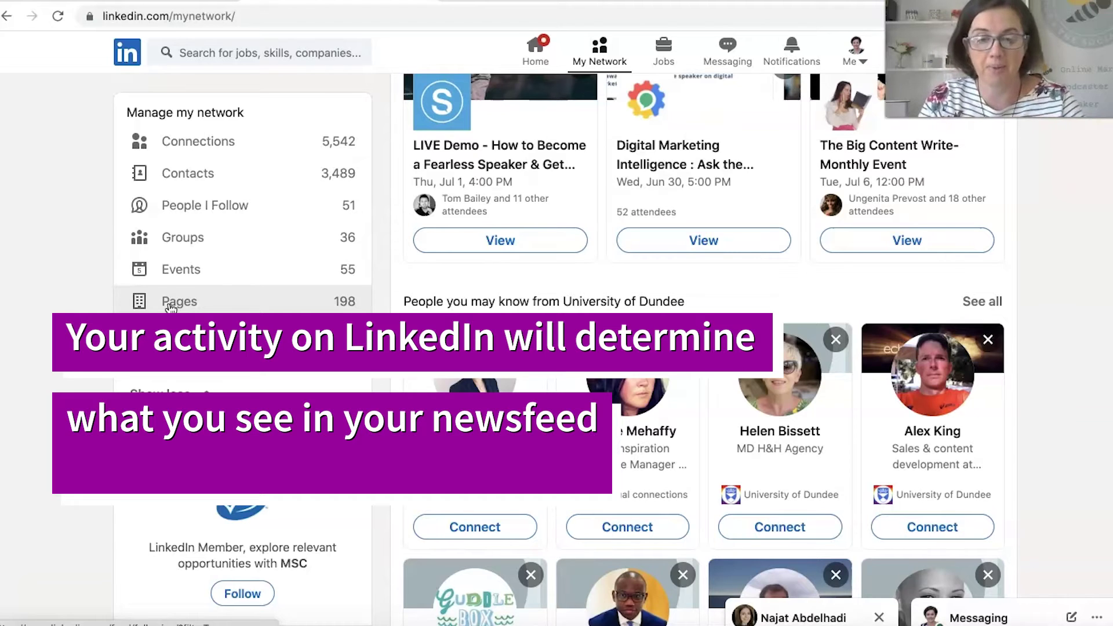
# Look over the 8 followed newsletters, then show the list of followed hashtags
pyautogui.click(204, 341)
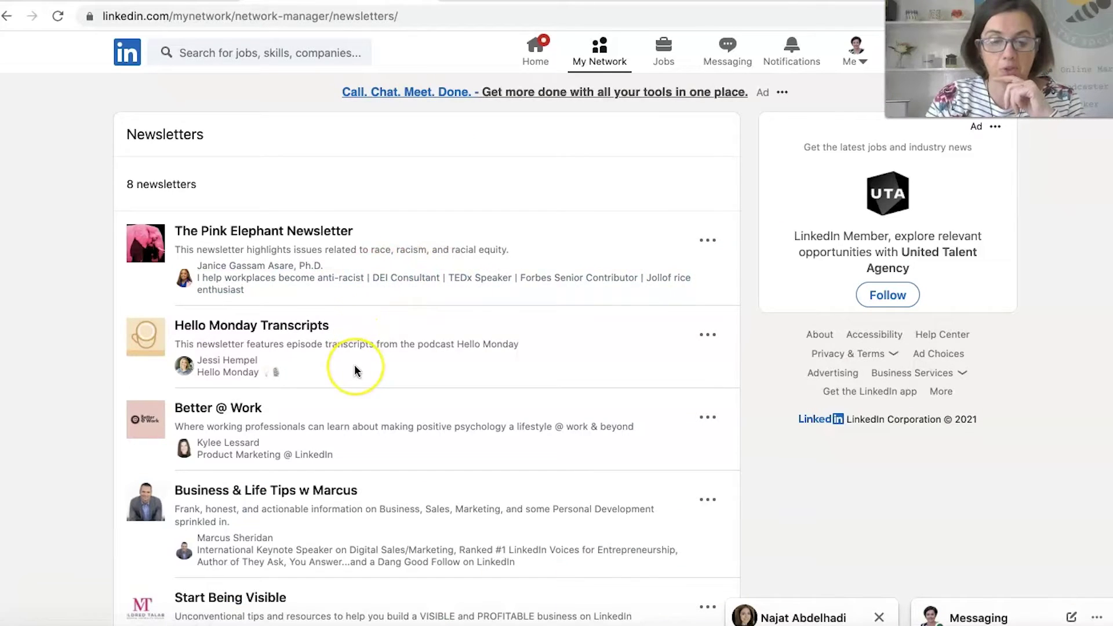
pyautogui.scroll(-3, 356, 372)
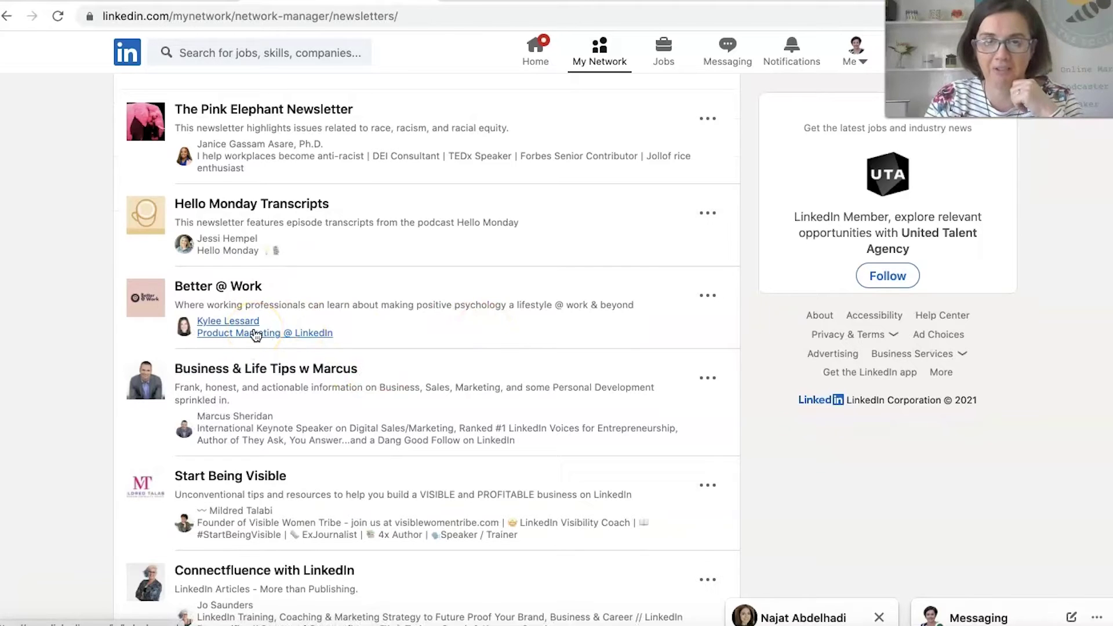
pyautogui.scroll(-2, 413, 327)
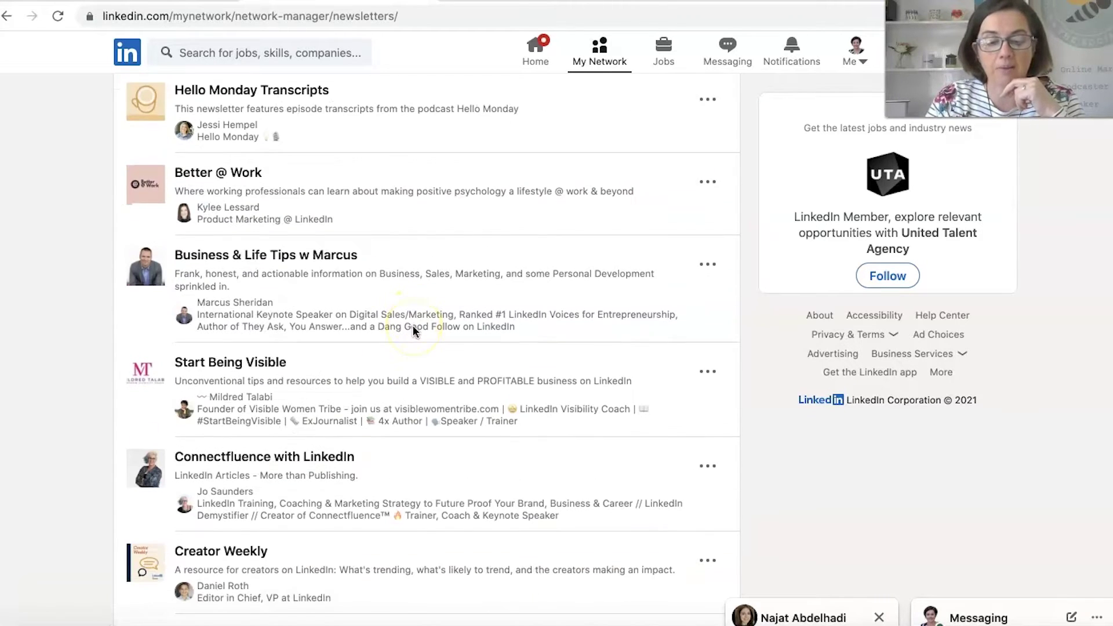
pyautogui.scroll(5, 413, 325)
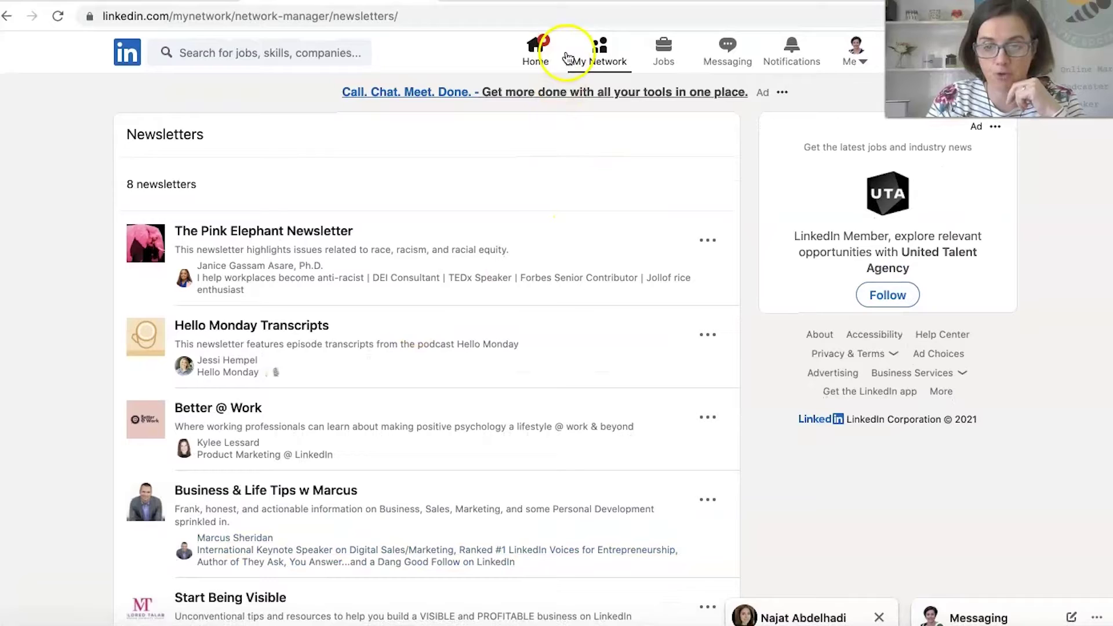
pyautogui.click(597, 56)
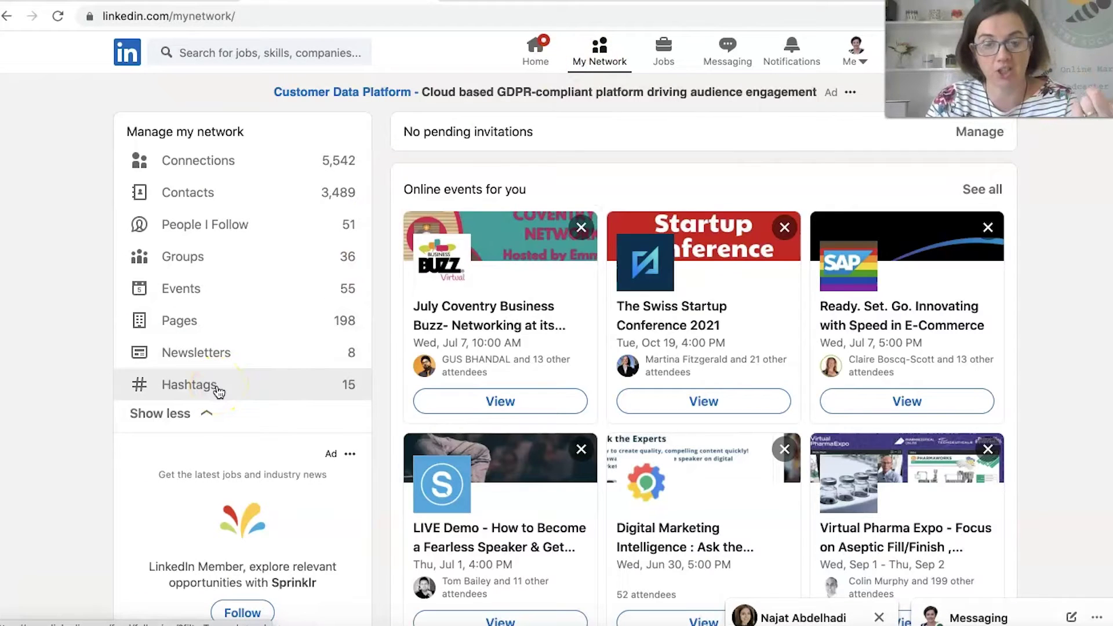
pyautogui.click(218, 393)
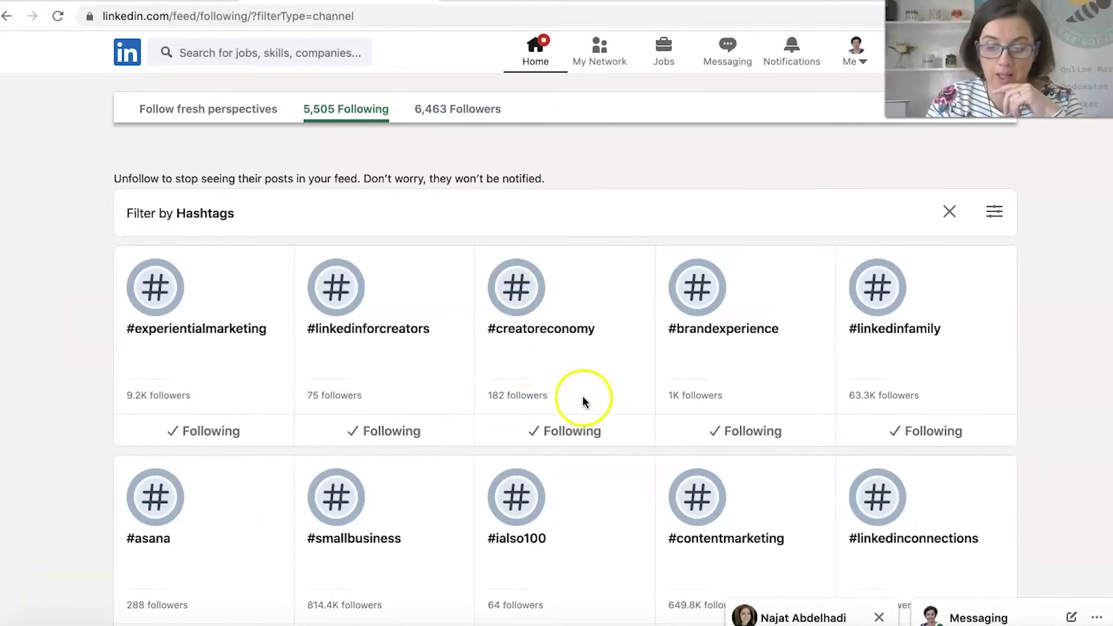
# Open the #smallbusiness hashtag feed (814,395 followers) and scroll through its posts
pyautogui.scroll(-5, 580, 394)
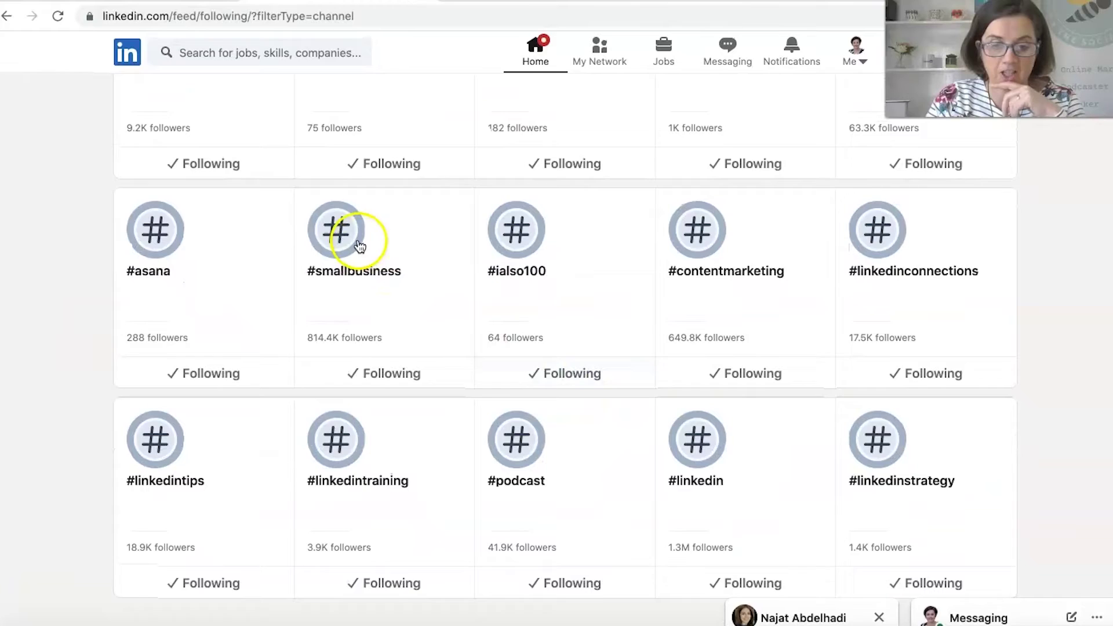
pyautogui.click(359, 246)
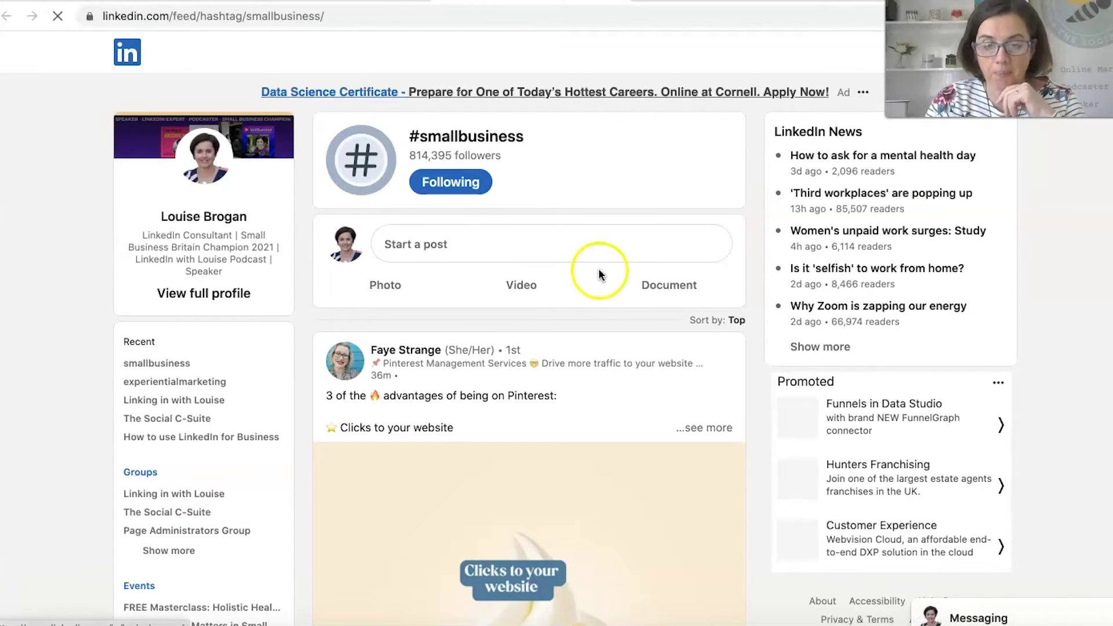
pyautogui.scroll(-6, 617, 377)
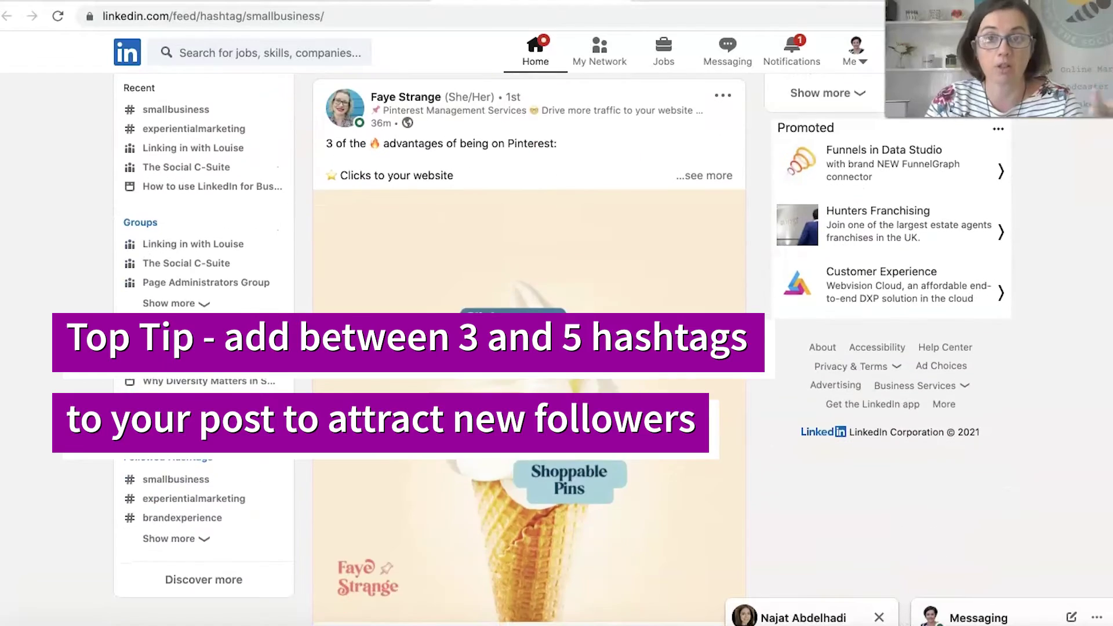
pyautogui.scroll(-15, 601, 405)
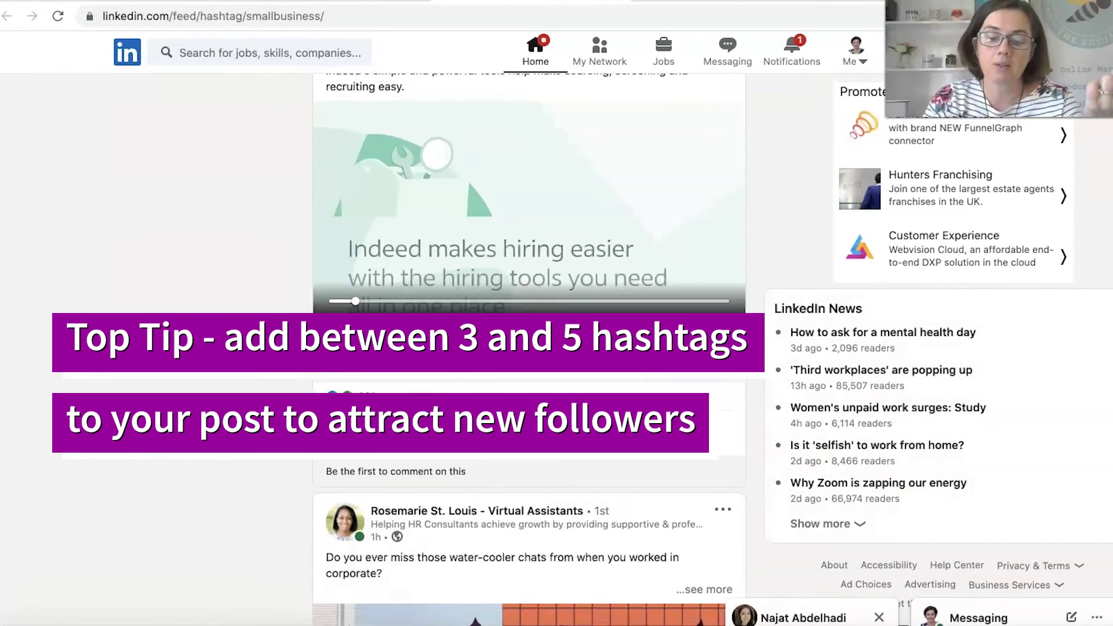
pyautogui.scroll(-8, 602, 405)
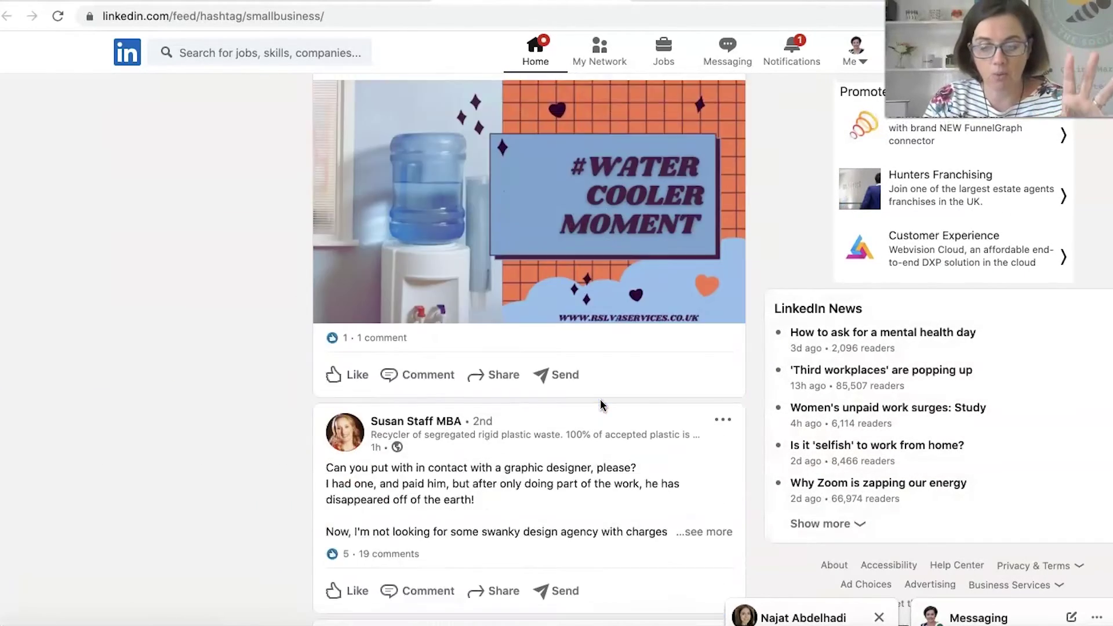
pyautogui.scroll(-6, 600, 371)
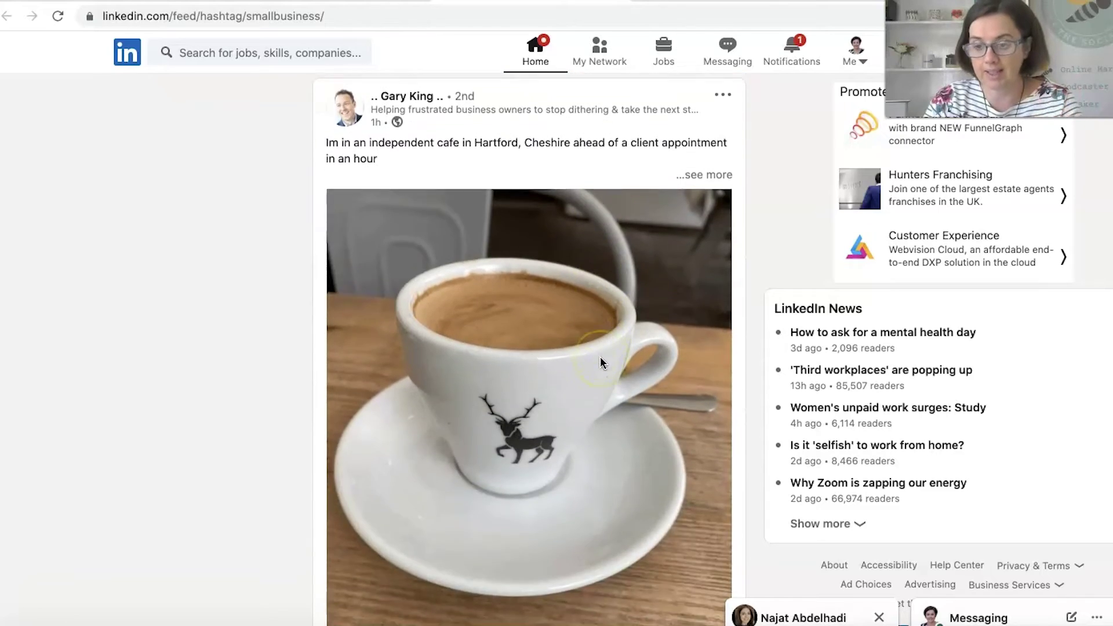
pyautogui.scroll(14, 601, 362)
pyautogui.scroll(15, 602, 362)
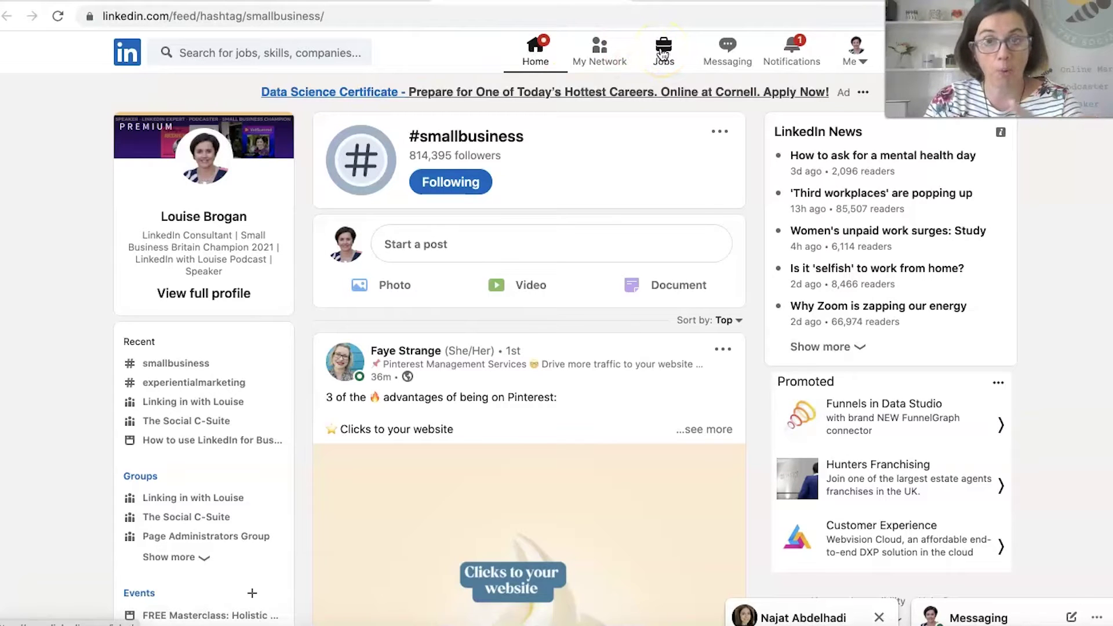
# Check the Jobs page and the latest message conversation, then go to Notifications
pyautogui.click(663, 51)
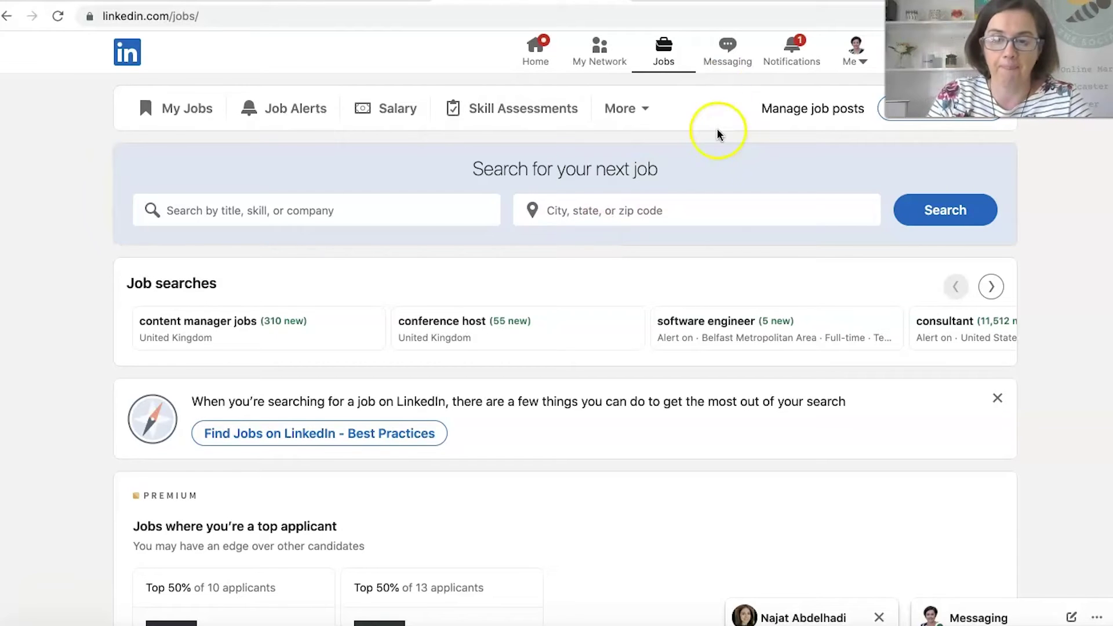
pyautogui.click(719, 56)
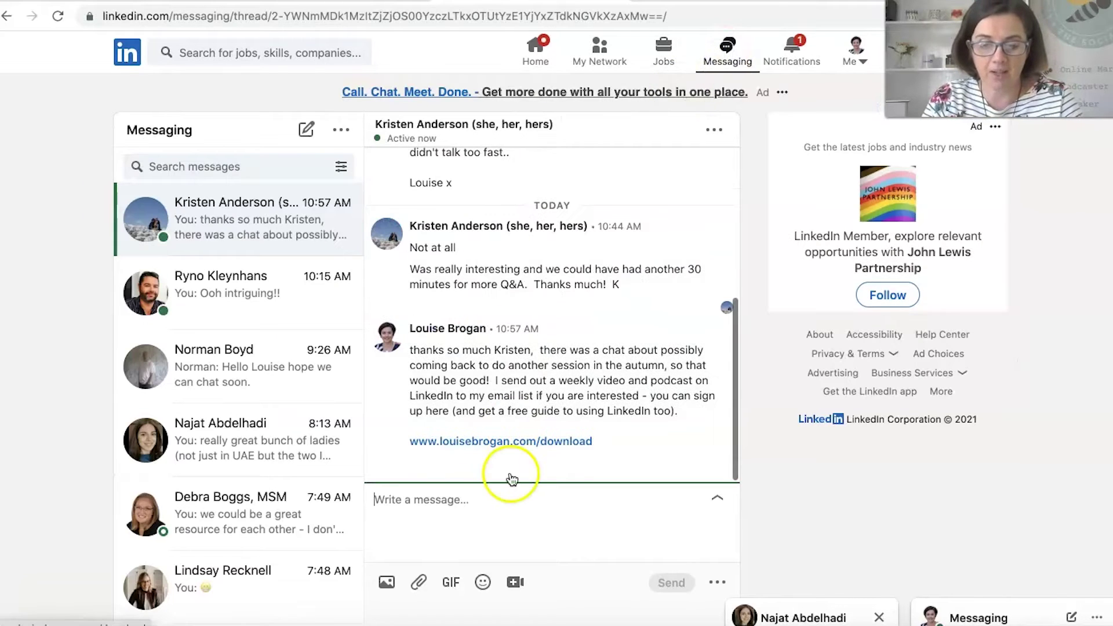
pyautogui.click(791, 45)
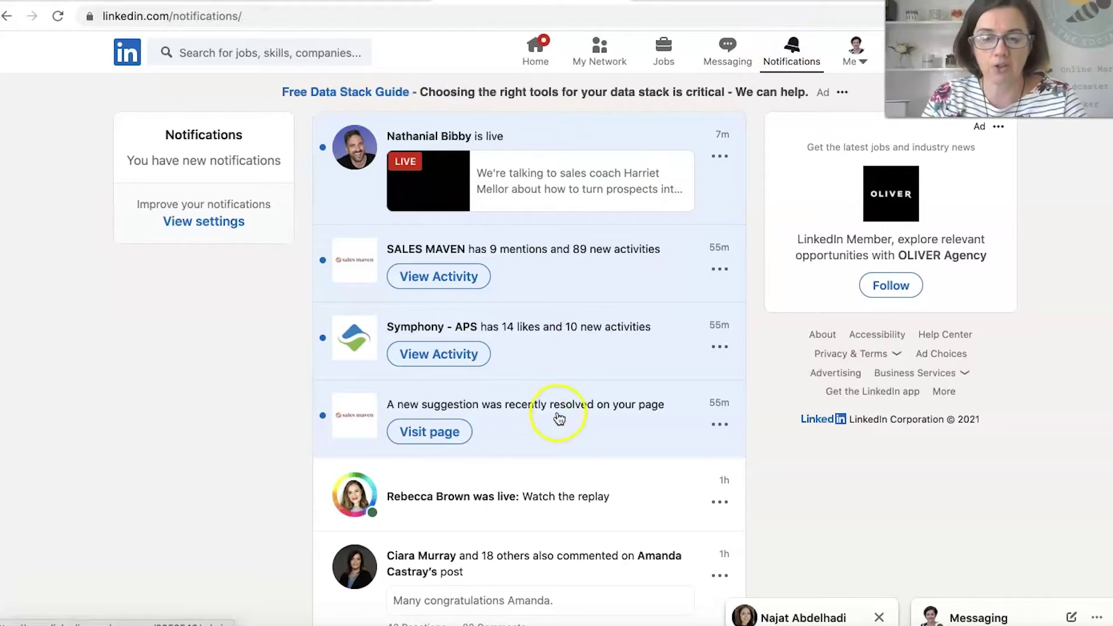
# Scroll through the notifications list of recent mentions, reactions and comments
pyautogui.scroll(-4, 562, 497)
pyautogui.scroll(2, 560, 495)
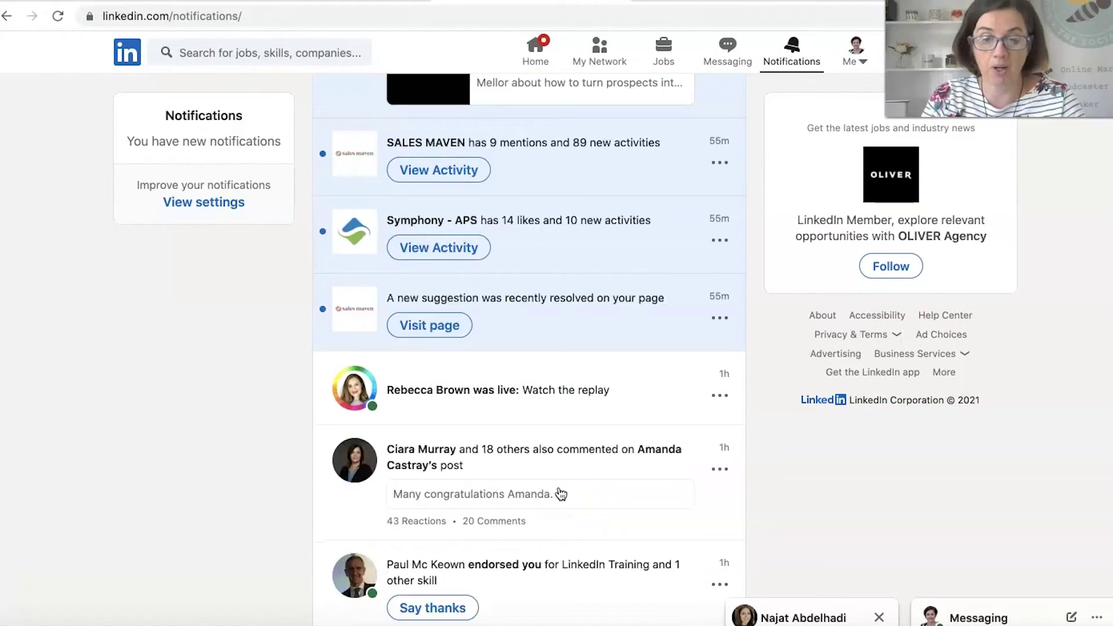
pyautogui.scroll(2, 522, 495)
pyautogui.scroll(-12, 559, 494)
pyautogui.scroll(1, 618, 197)
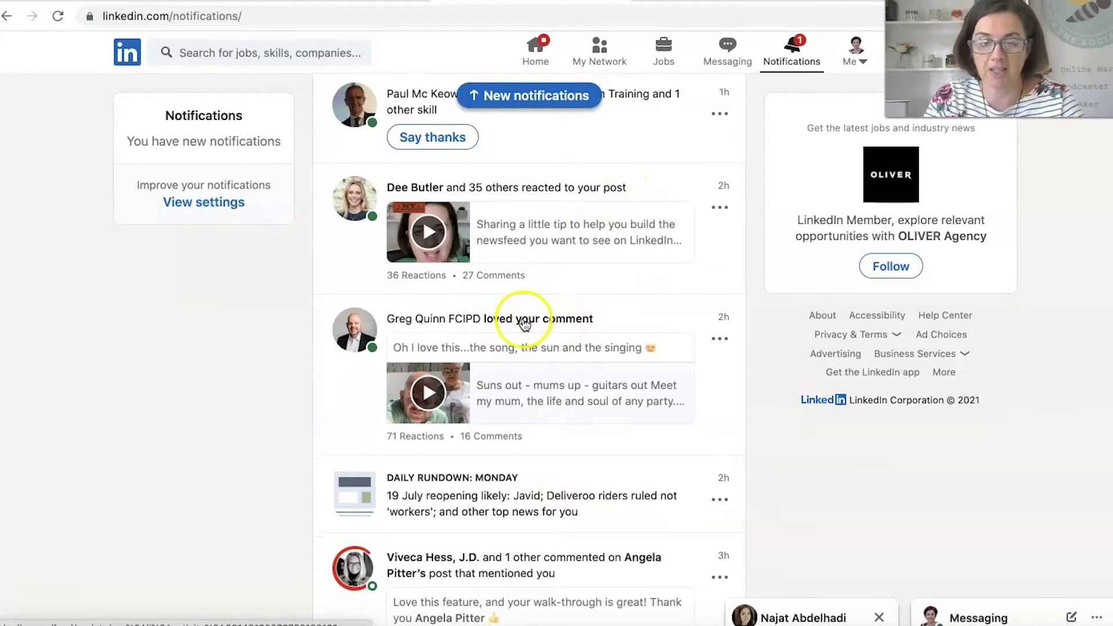
pyautogui.scroll(-5, 576, 317)
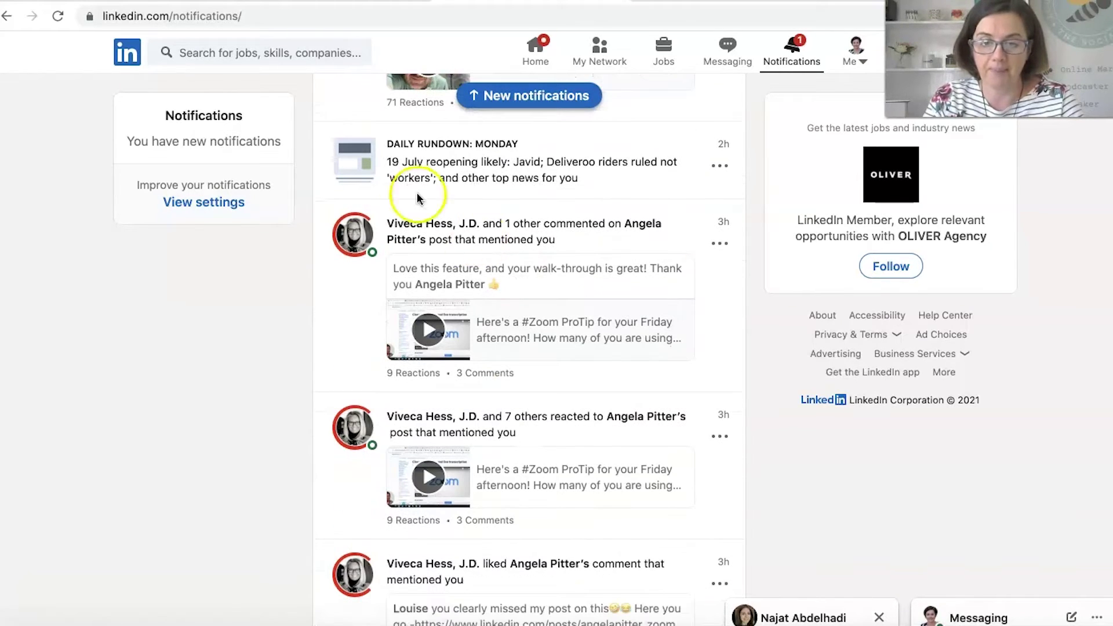
pyautogui.scroll(-10, 609, 304)
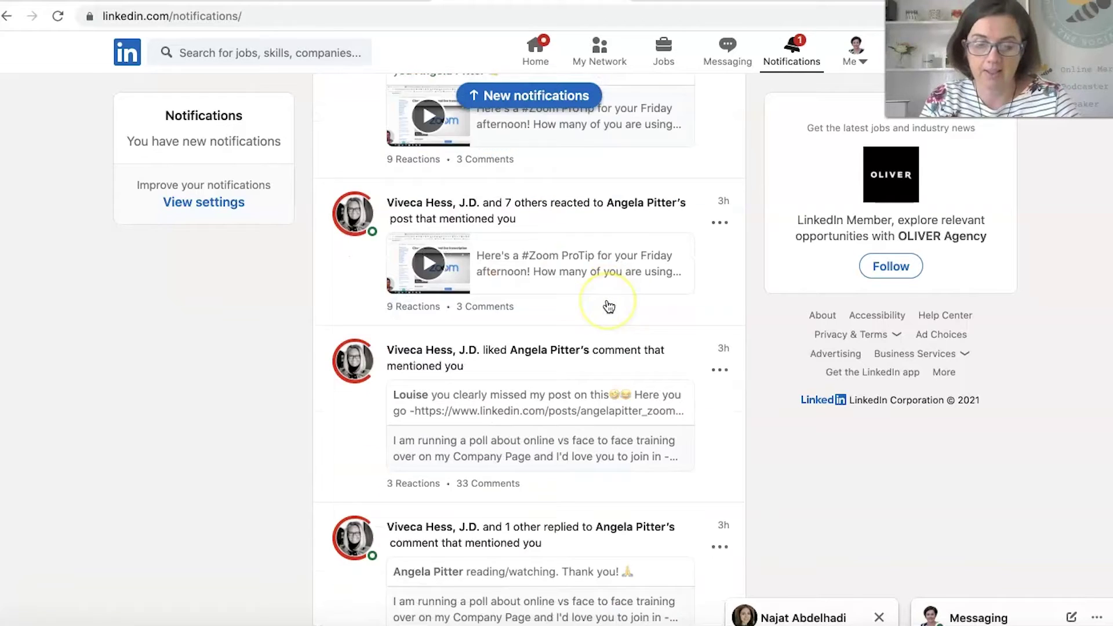
pyautogui.scroll(-3, 608, 305)
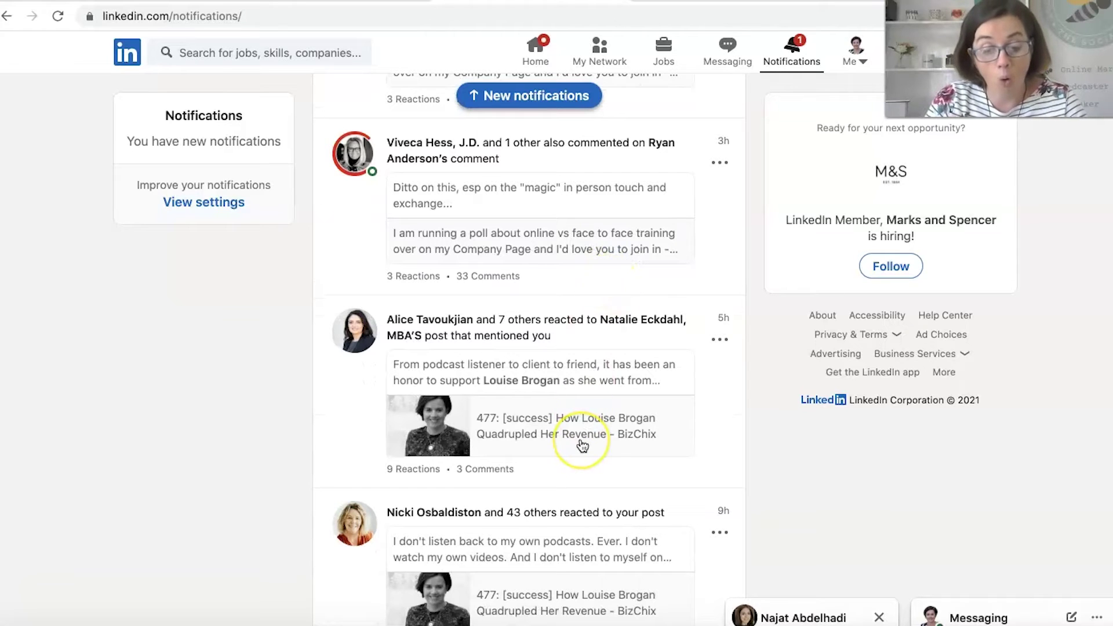
pyautogui.scroll(-6, 580, 443)
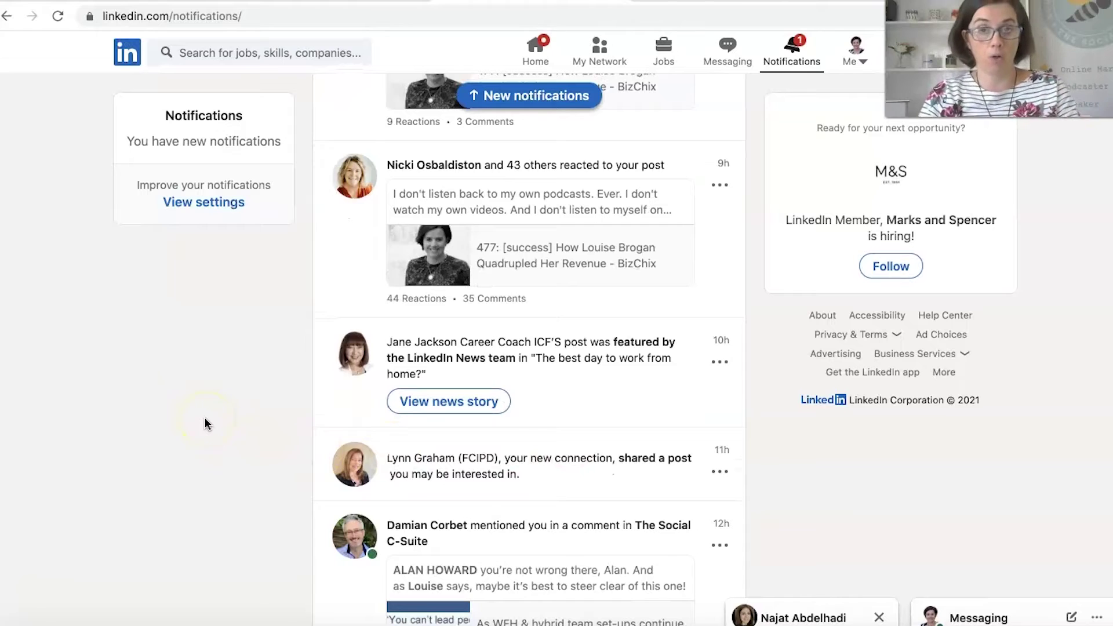
pyautogui.scroll(-5, 204, 424)
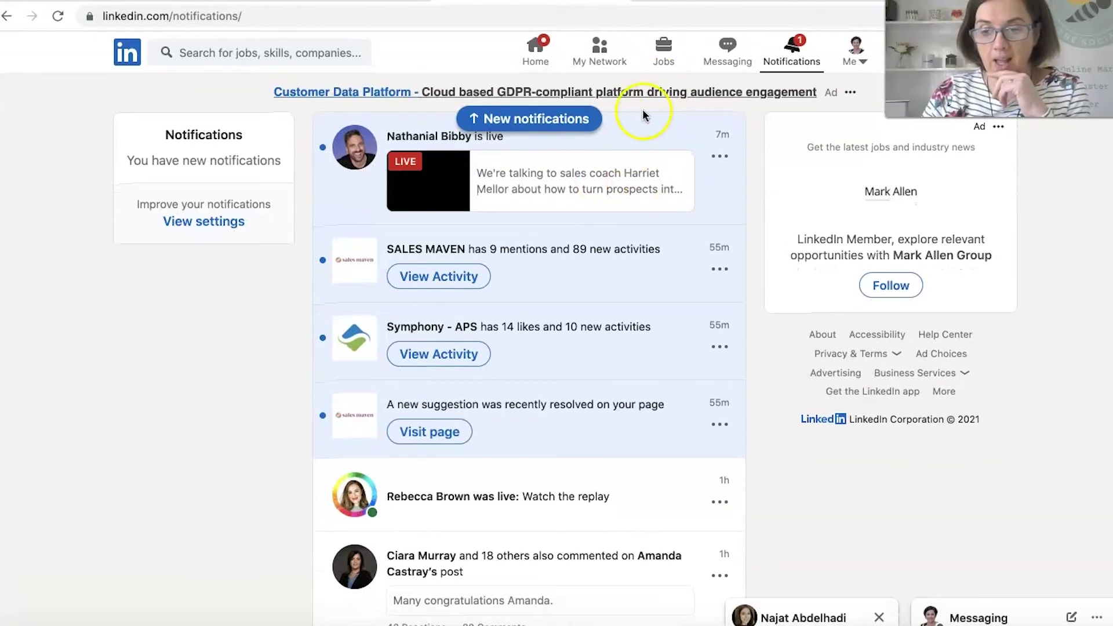
# Open your own profile from the Me menu and highlight the headline and Talks about hashtags
pyautogui.click(856, 53)
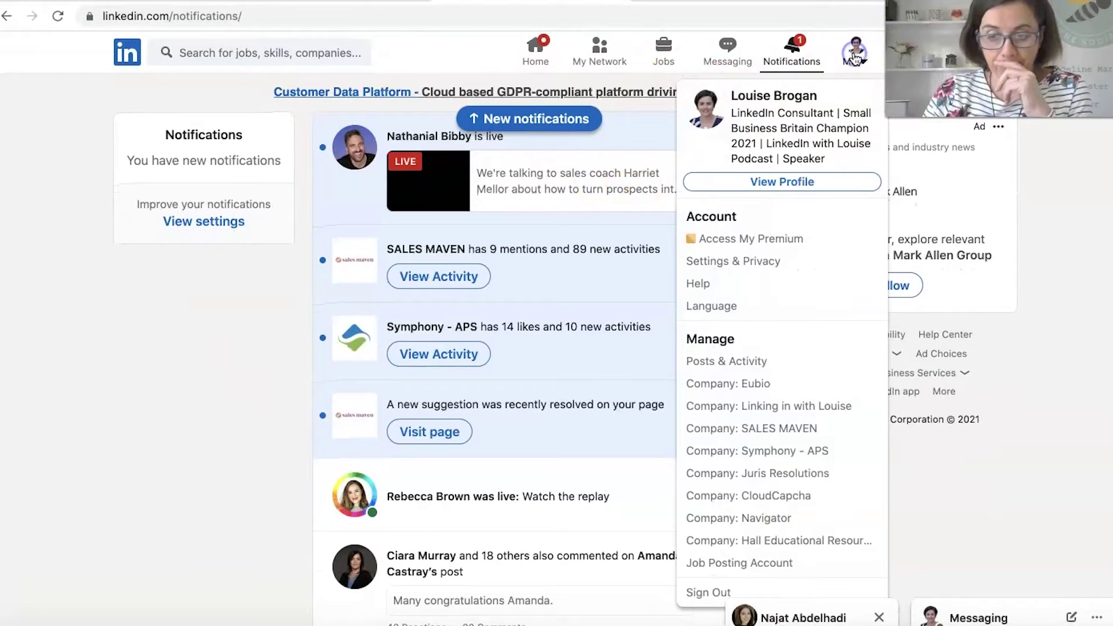
pyautogui.click(782, 98)
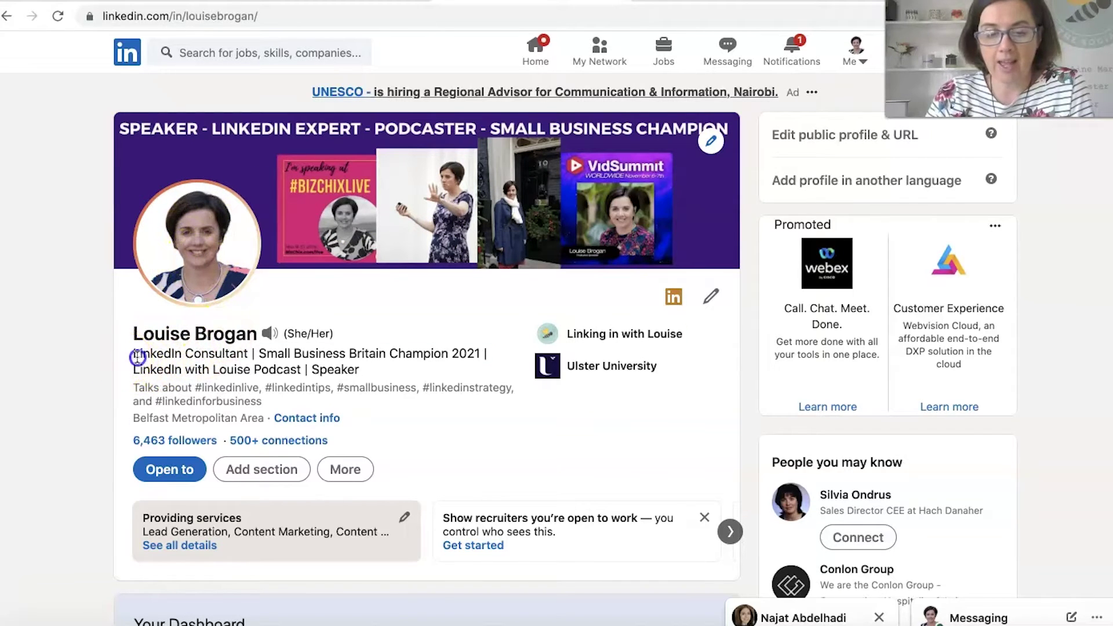
pyautogui.moveTo(138, 356)
pyautogui.mouseDown()
pyautogui.moveTo(363, 369)
pyautogui.moveTo(133, 355)
pyautogui.mouseUp()
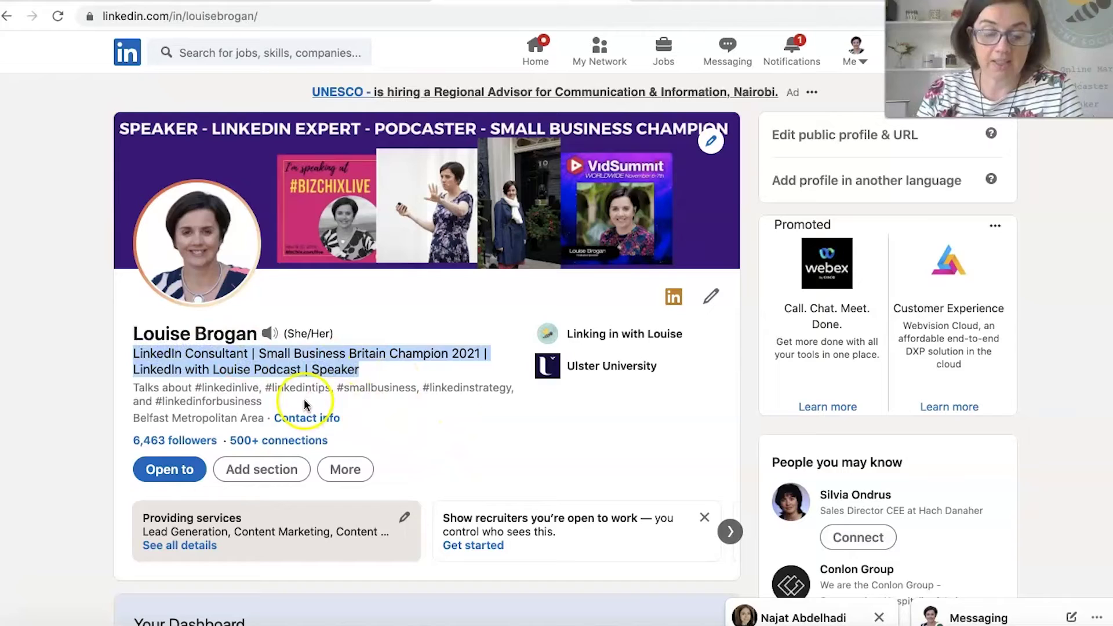
pyautogui.moveTo(161, 388); pyautogui.dragTo(269, 397)
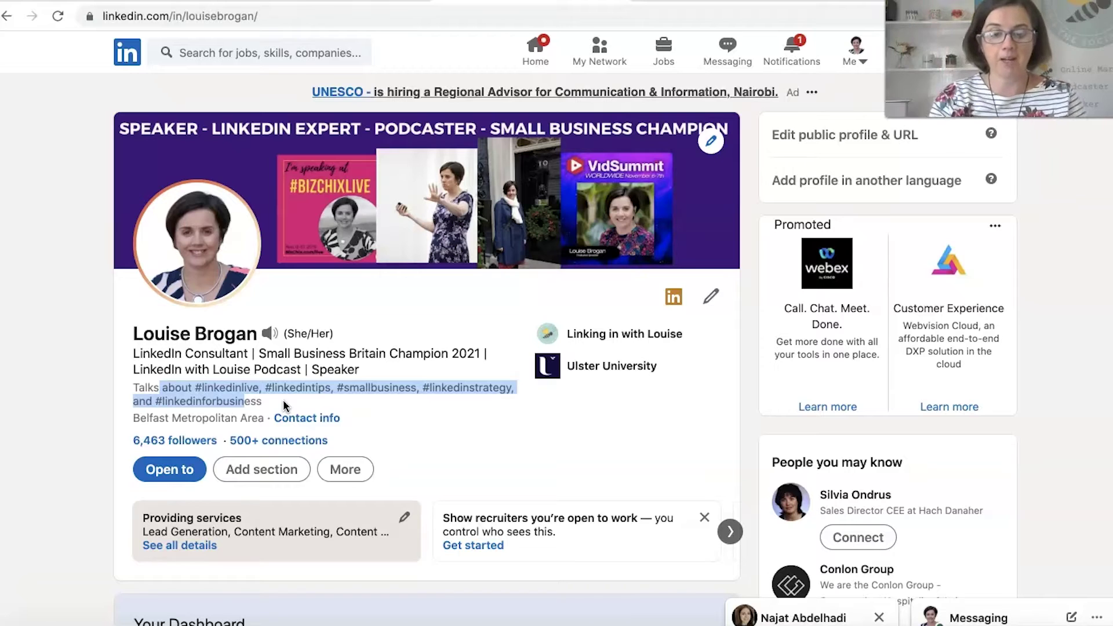
pyautogui.scroll(-1, 475, 450)
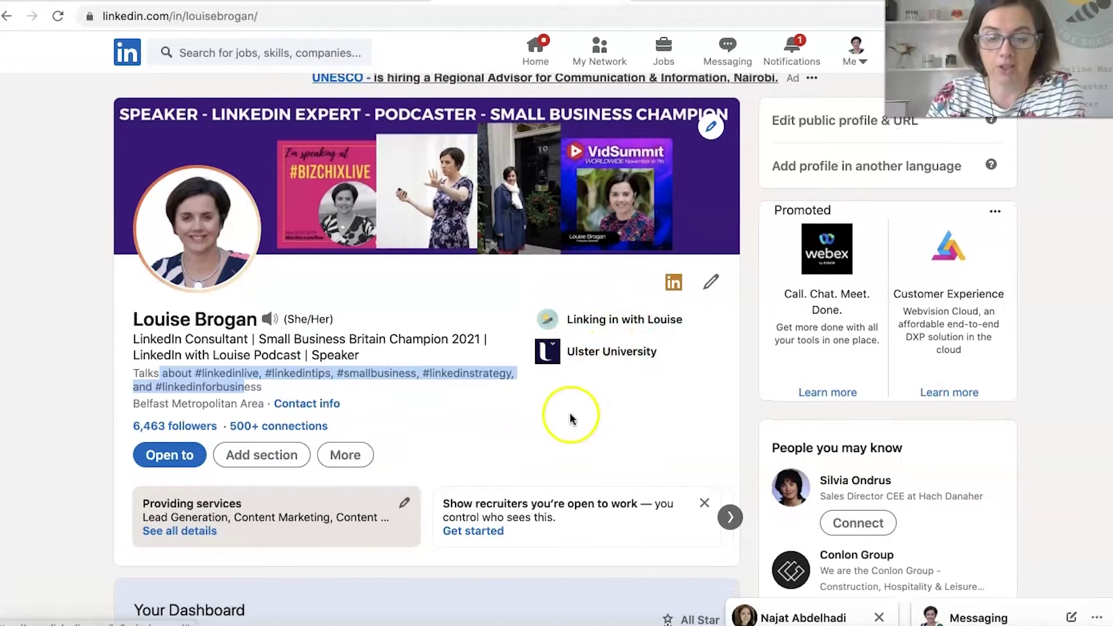
pyautogui.scroll(-3, 570, 417)
pyautogui.scroll(-5, 570, 418)
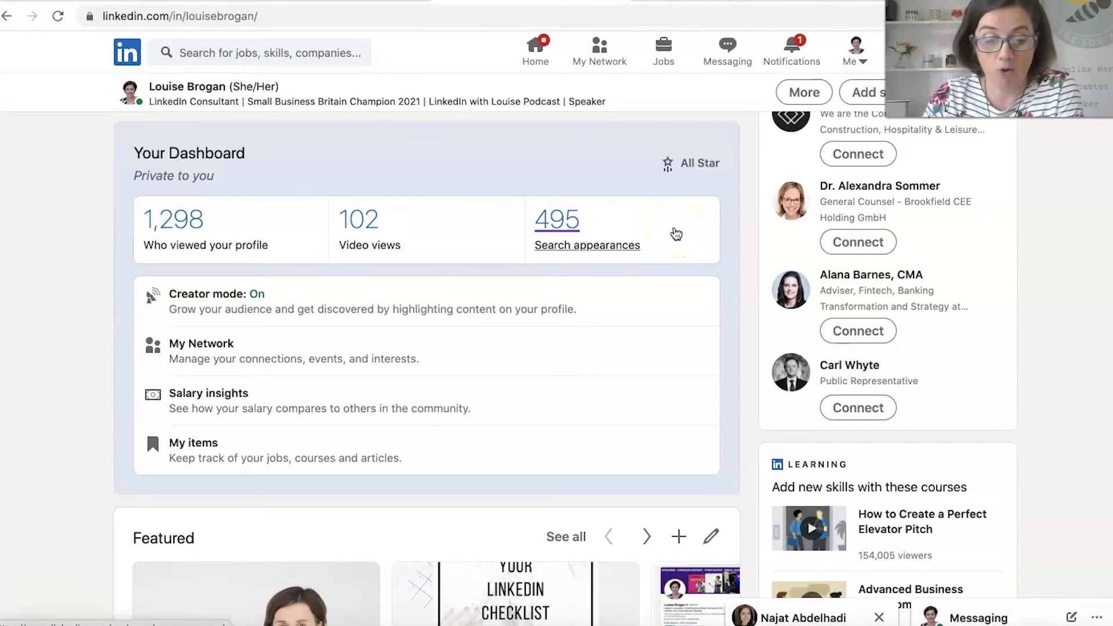
pyautogui.scroll(-3, 673, 220)
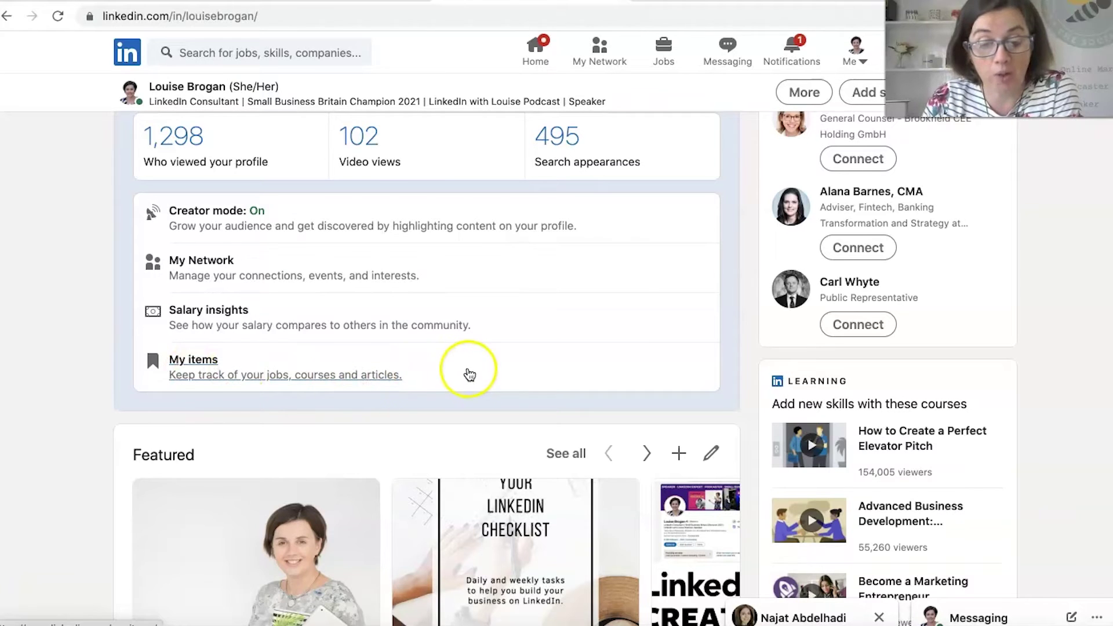
pyautogui.scroll(-3, 471, 342)
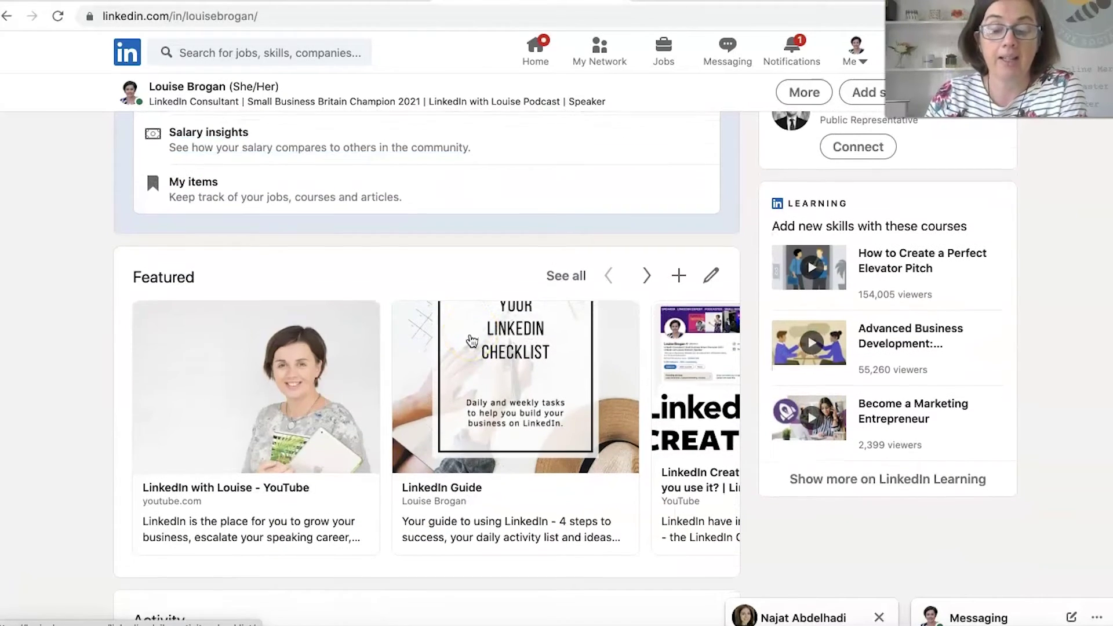
pyautogui.scroll(-1, 470, 342)
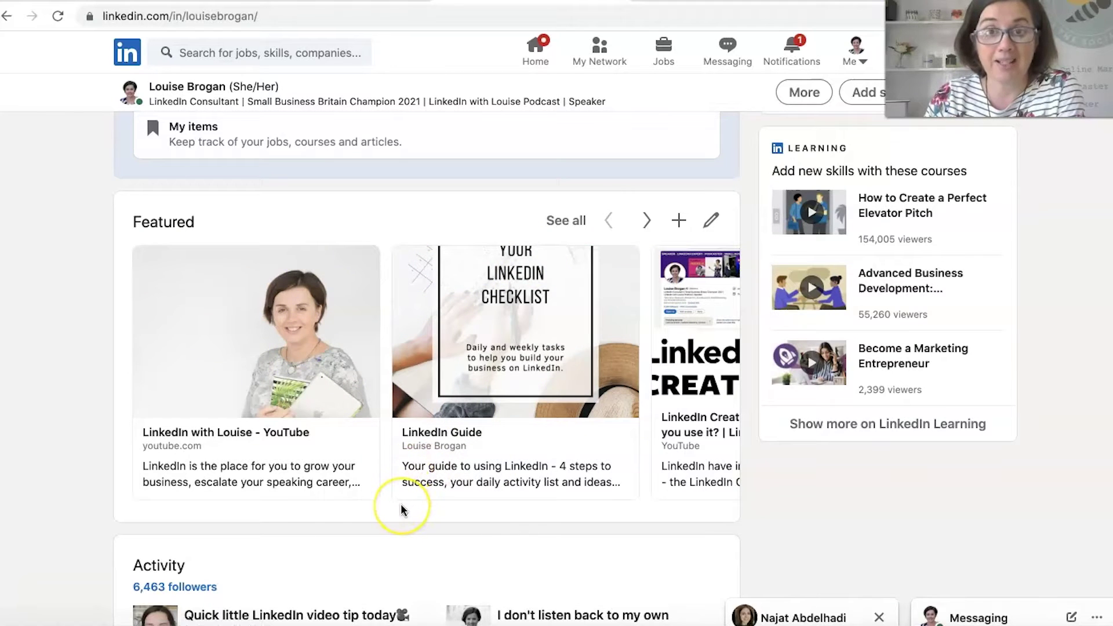
pyautogui.scroll(-1, 404, 508)
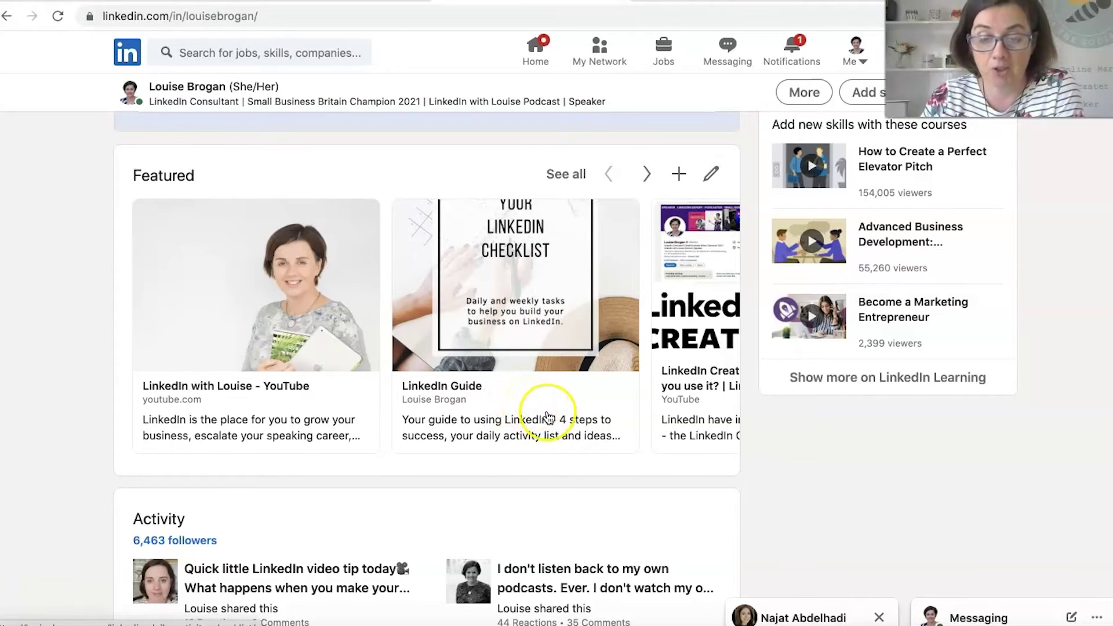
pyautogui.scroll(-5, 545, 413)
# Expand the About section to its full text and read on down to Experience
pyautogui.scroll(-3, 545, 413)
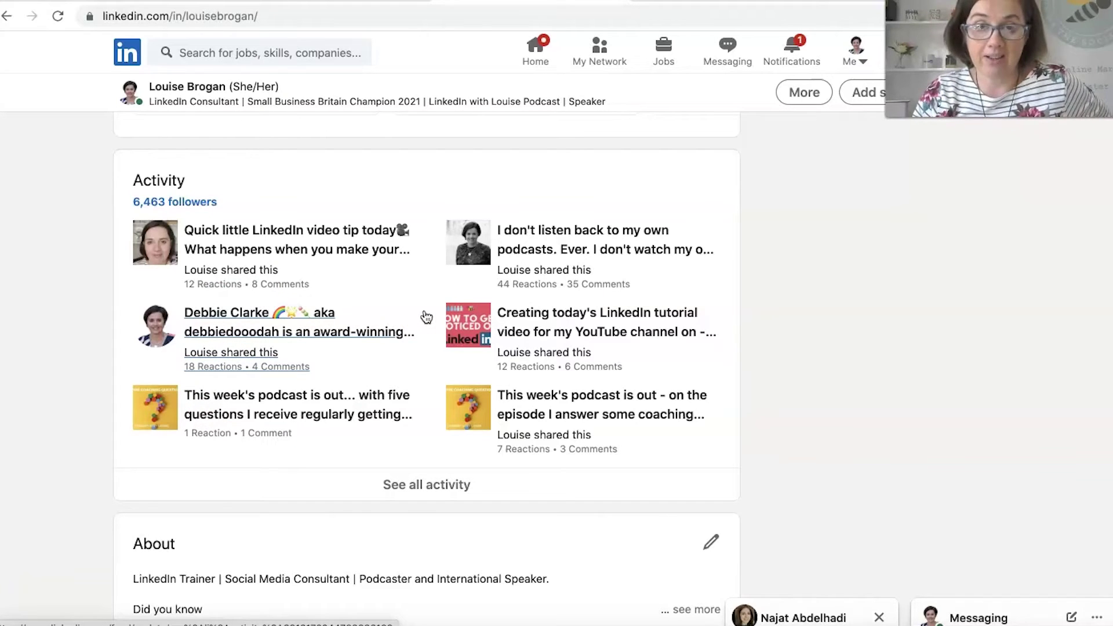
pyautogui.scroll(-5, 663, 484)
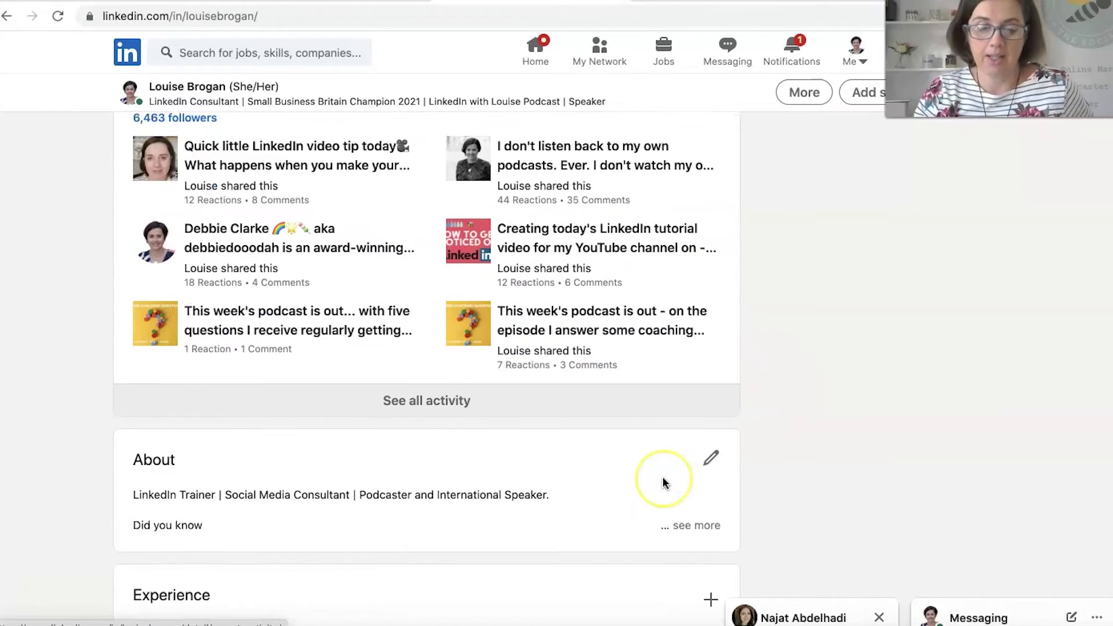
pyautogui.click(703, 322)
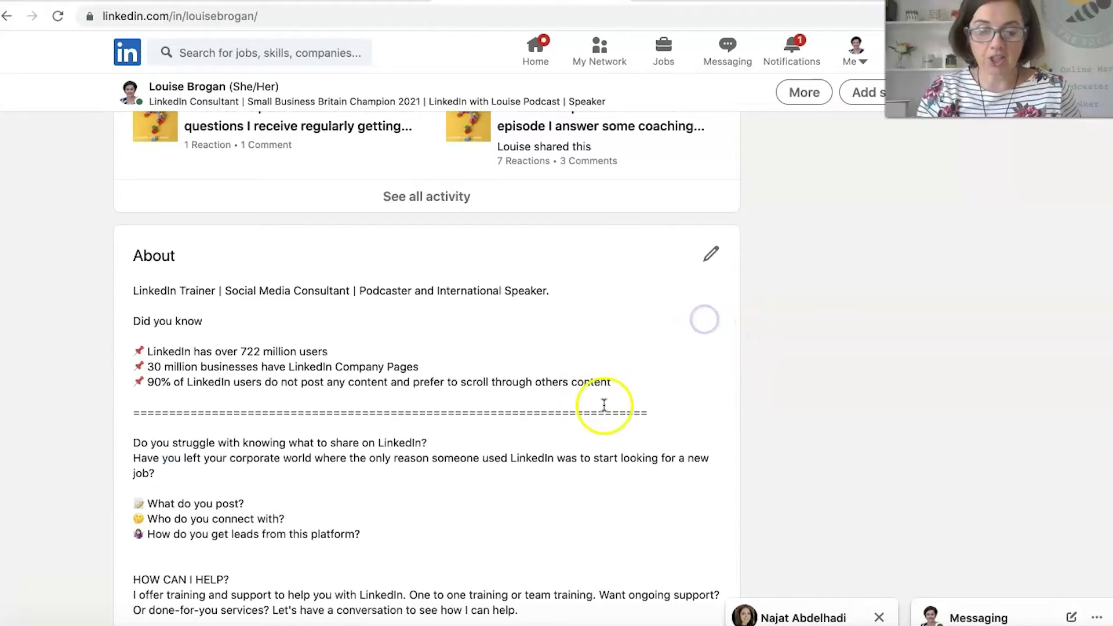
pyautogui.scroll(-2, 631, 404)
pyautogui.scroll(-1, 629, 400)
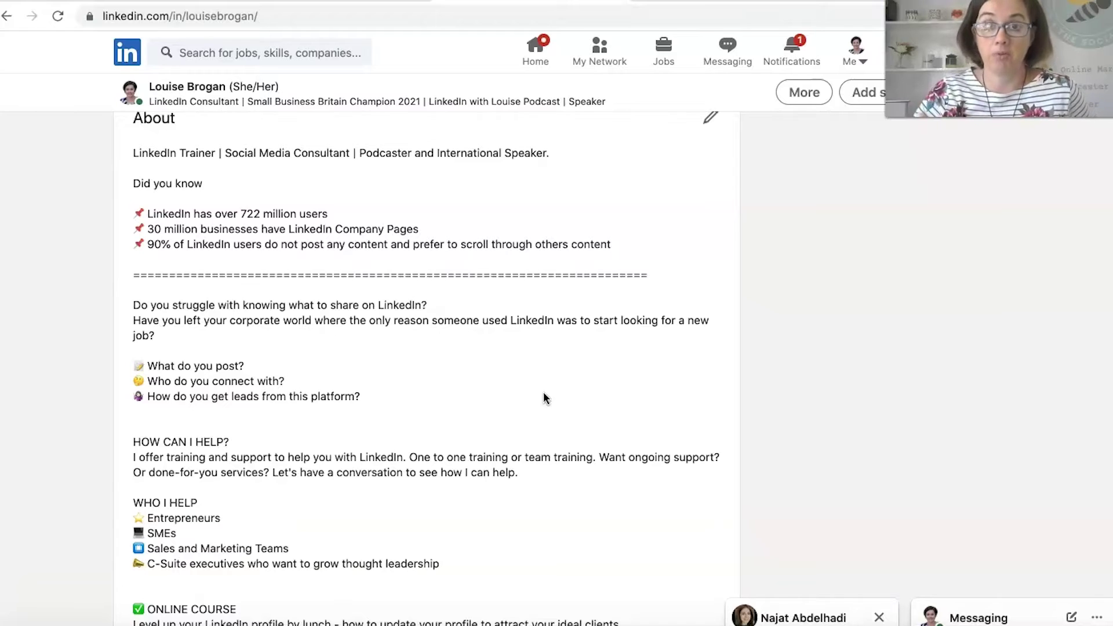
pyautogui.scroll(-1, 544, 394)
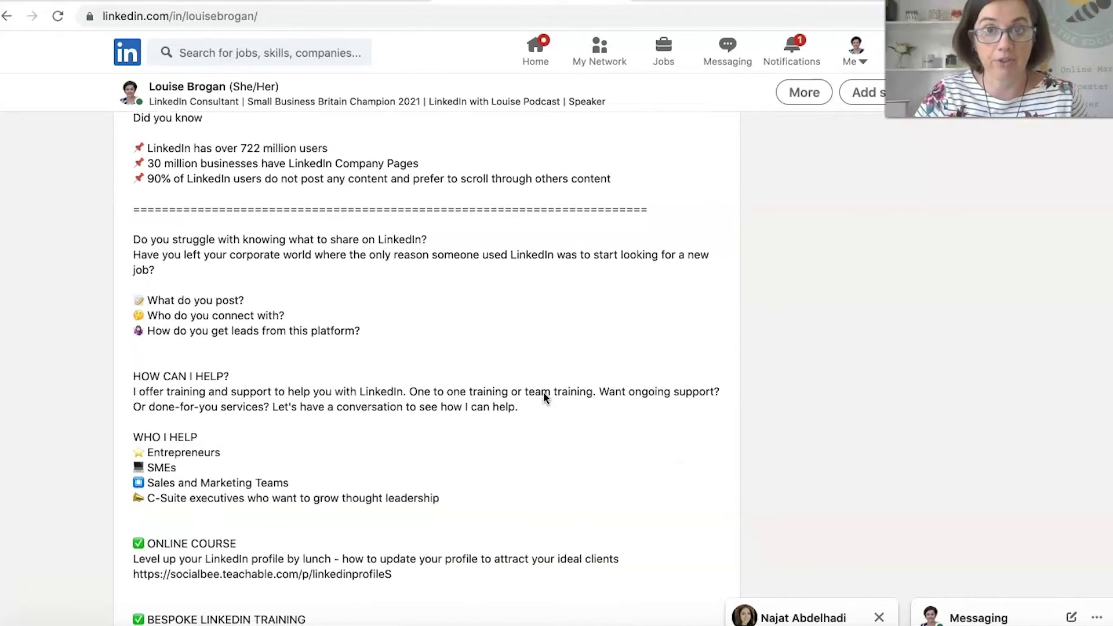
pyautogui.scroll(-1, 544, 394)
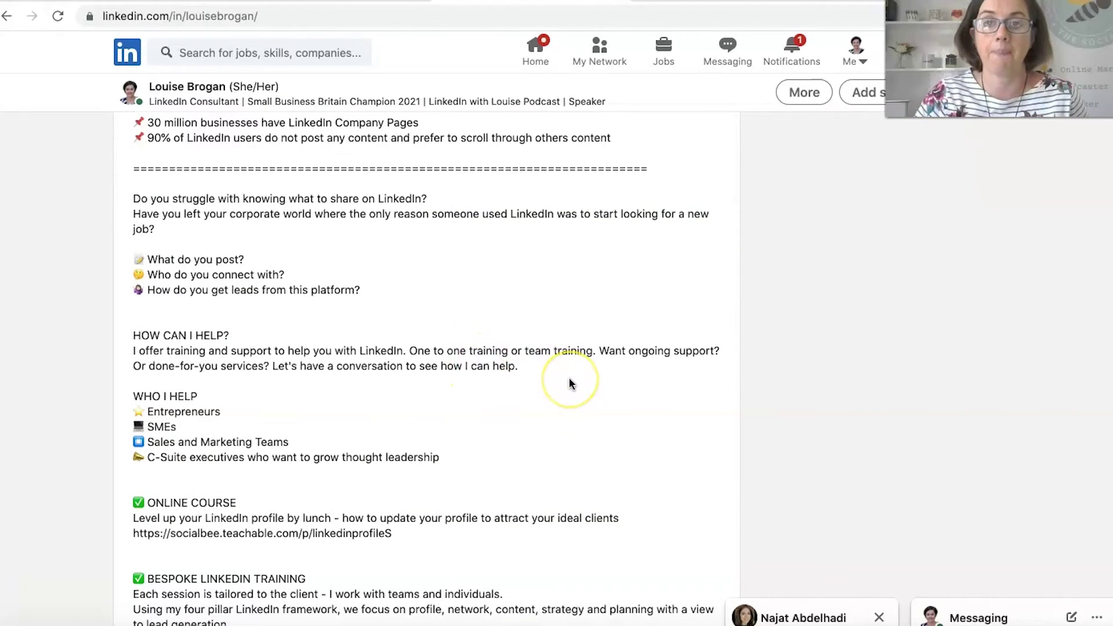
pyautogui.scroll(-5, 571, 383)
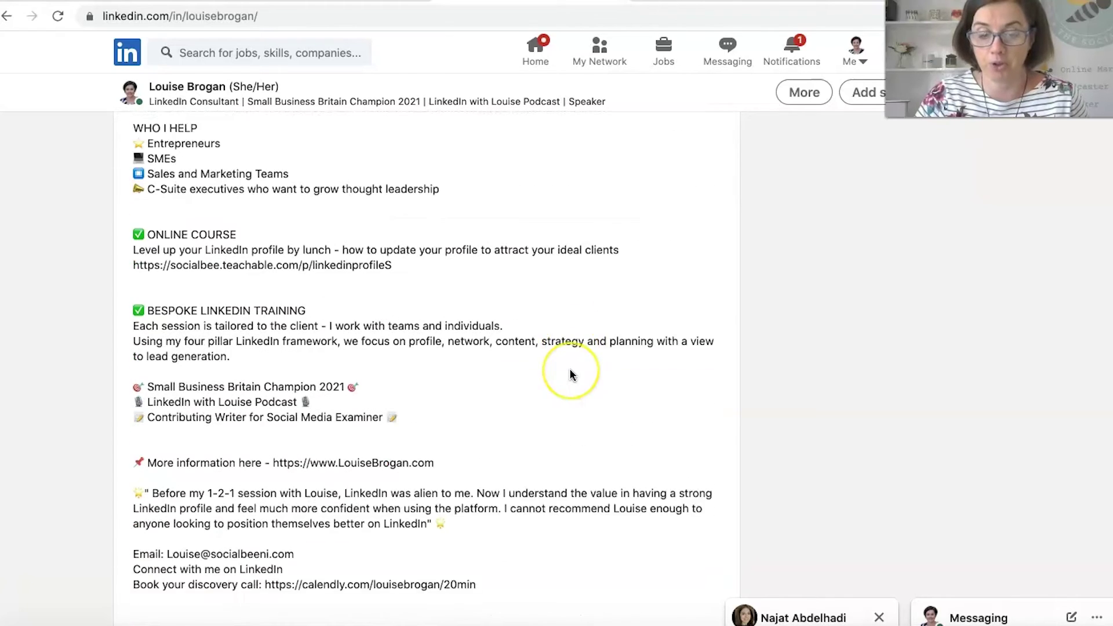
pyautogui.scroll(-5, 571, 374)
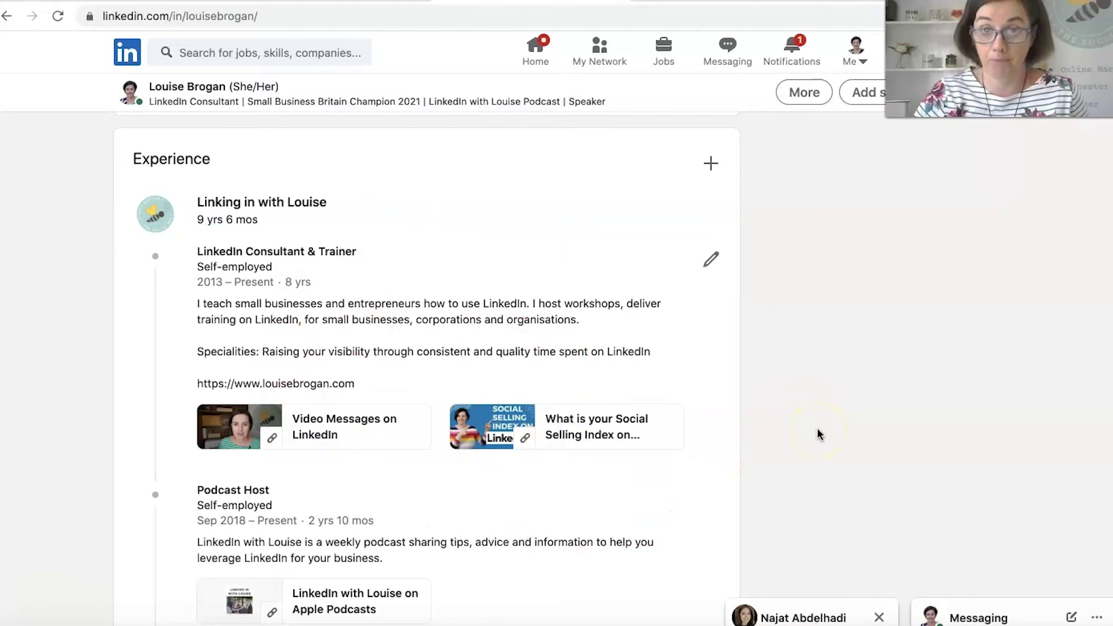
# Scroll down the profile to Skills & endorsements, led by LinkedIn Training with 39 endorsements
pyautogui.scroll(-15, 820, 434)
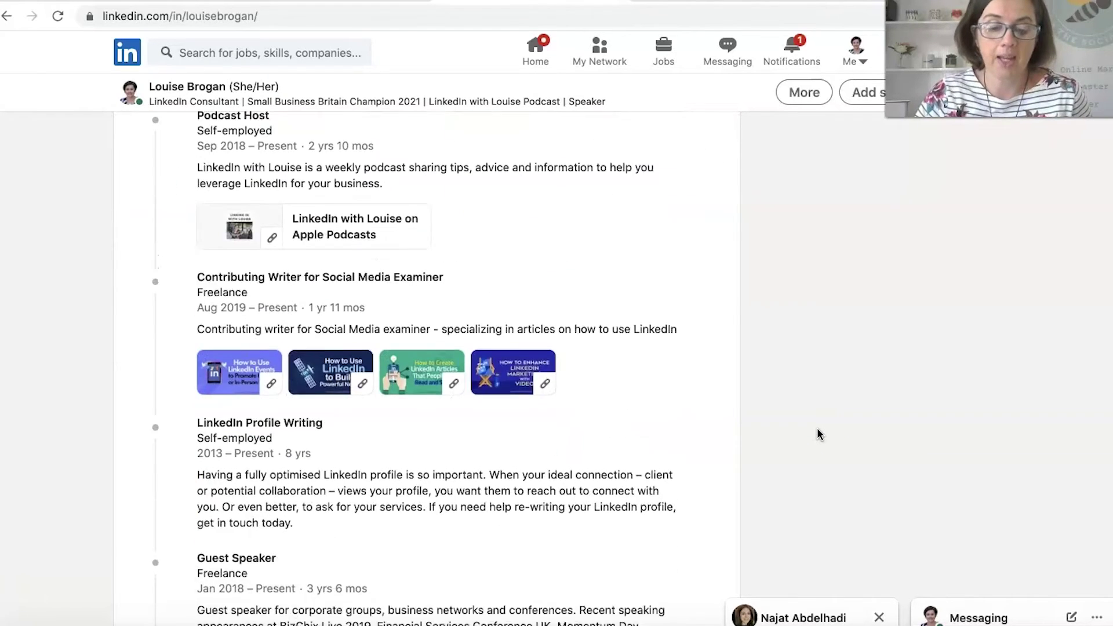
pyautogui.scroll(-12, 819, 434)
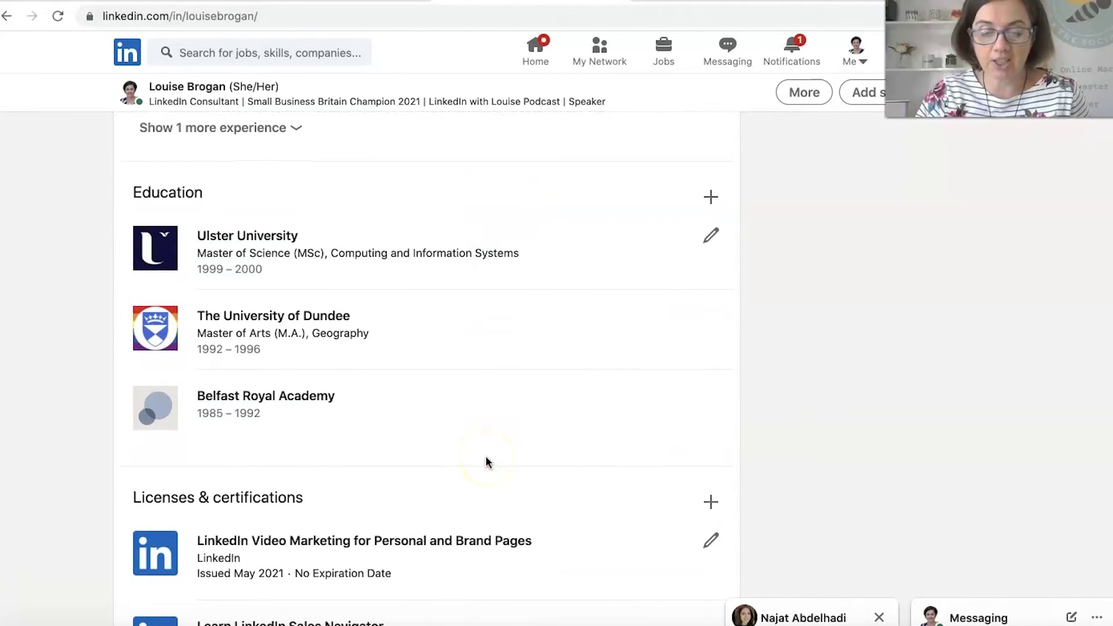
pyautogui.scroll(-5, 487, 452)
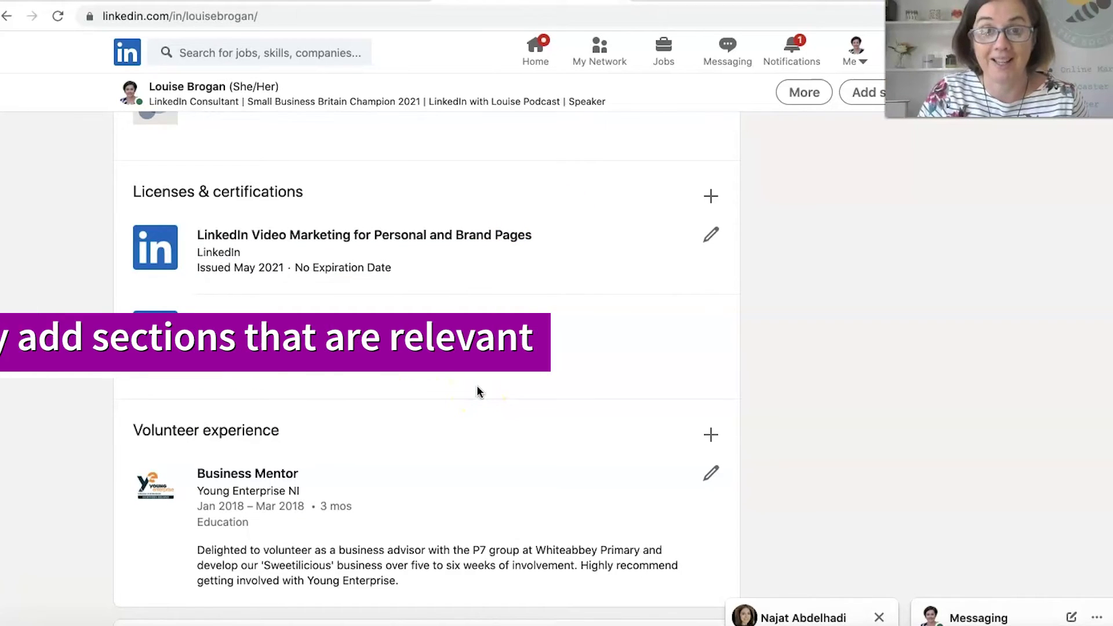
pyautogui.scroll(-1, 494, 284)
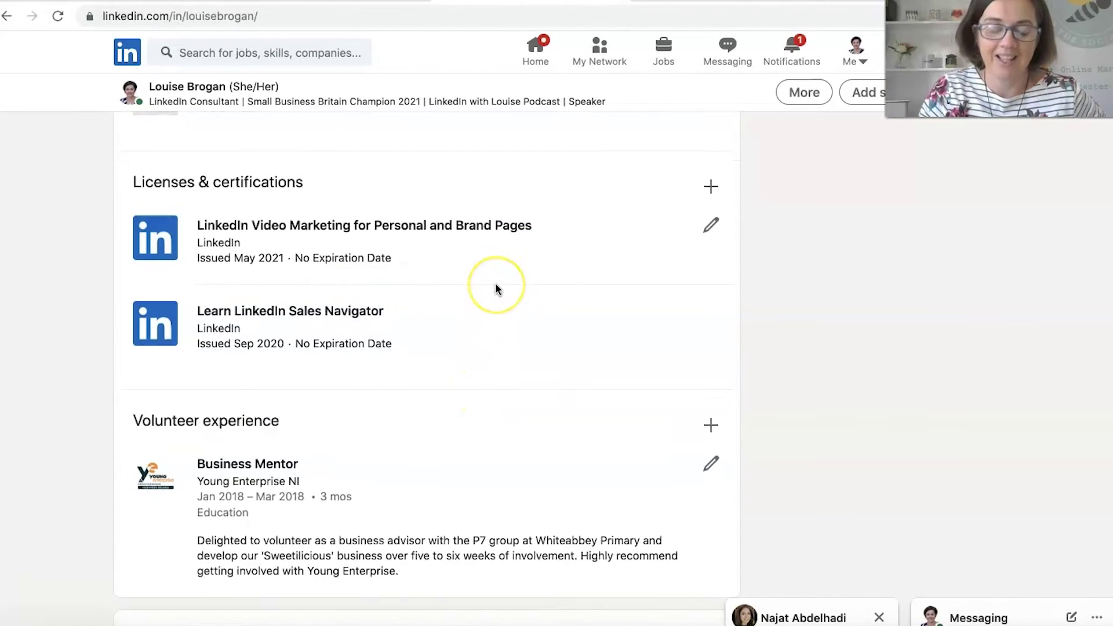
pyautogui.scroll(3, 494, 285)
pyautogui.scroll(-5, 496, 285)
pyautogui.scroll(-6, 495, 287)
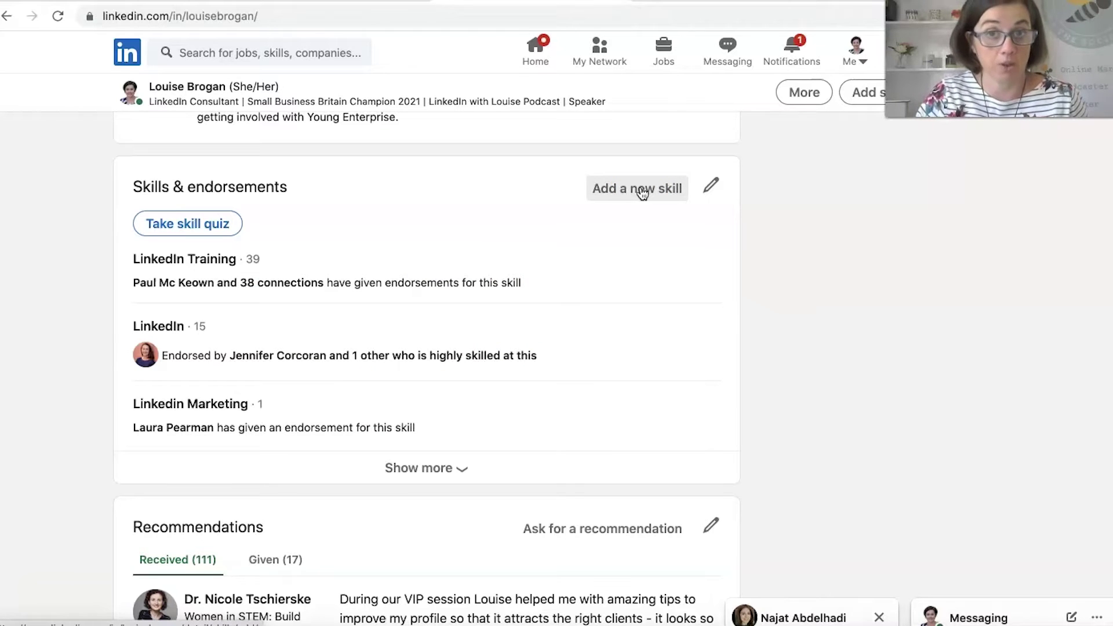
# Scroll past Recommendations and Accomplishments, then review followed influencers, companies and groups under Interests
pyautogui.scroll(-6, 642, 193)
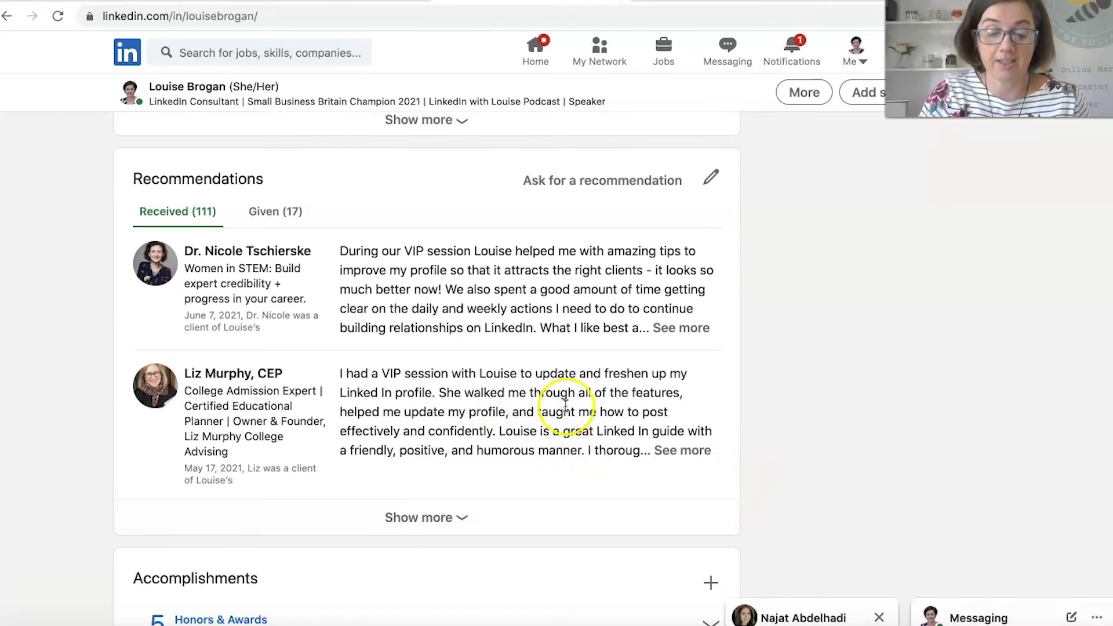
pyautogui.scroll(-8, 565, 403)
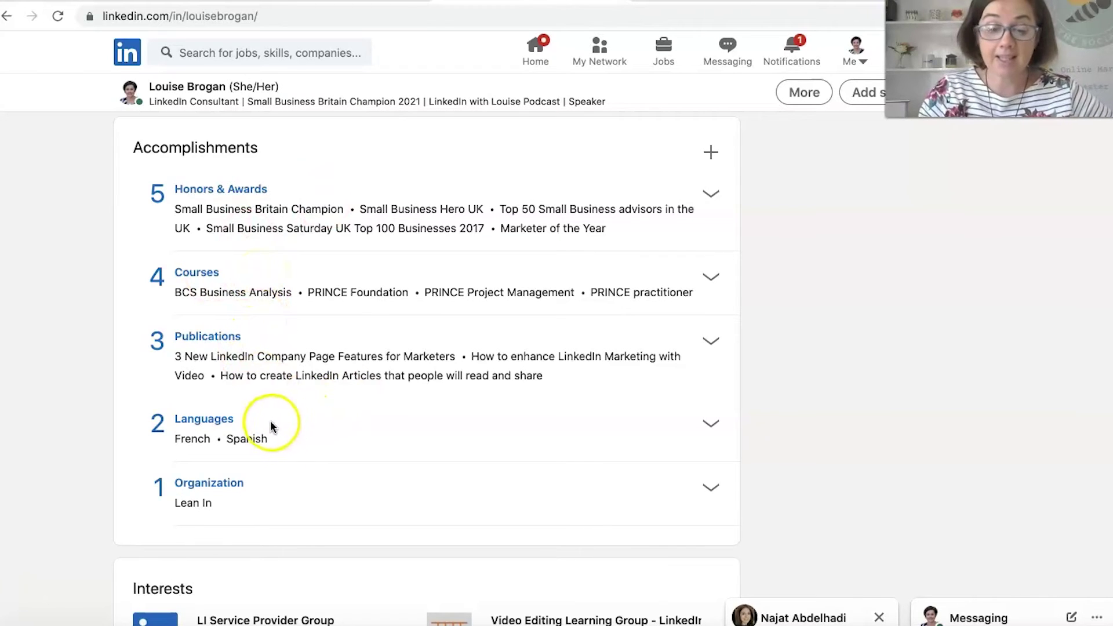
pyautogui.scroll(-6, 262, 485)
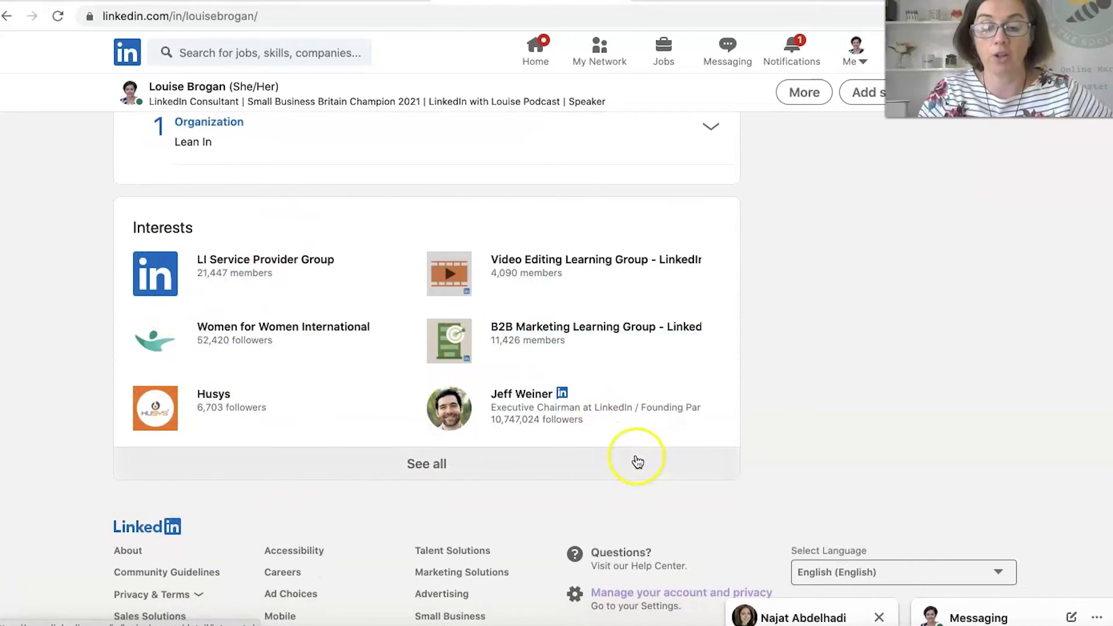
pyautogui.click(429, 465)
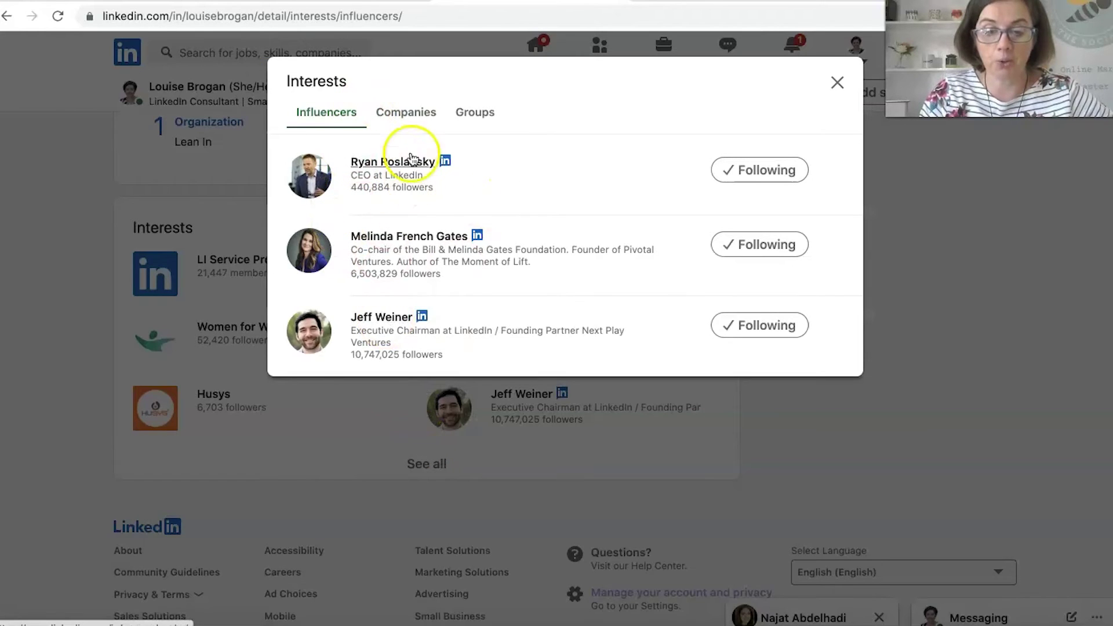
pyautogui.click(411, 111)
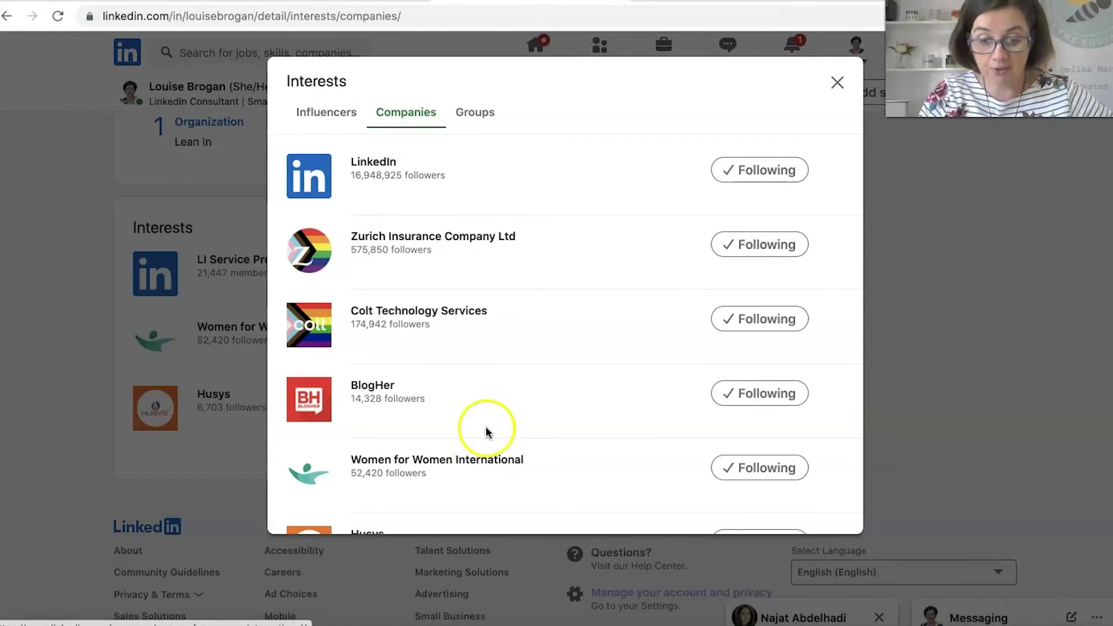
pyautogui.click(475, 113)
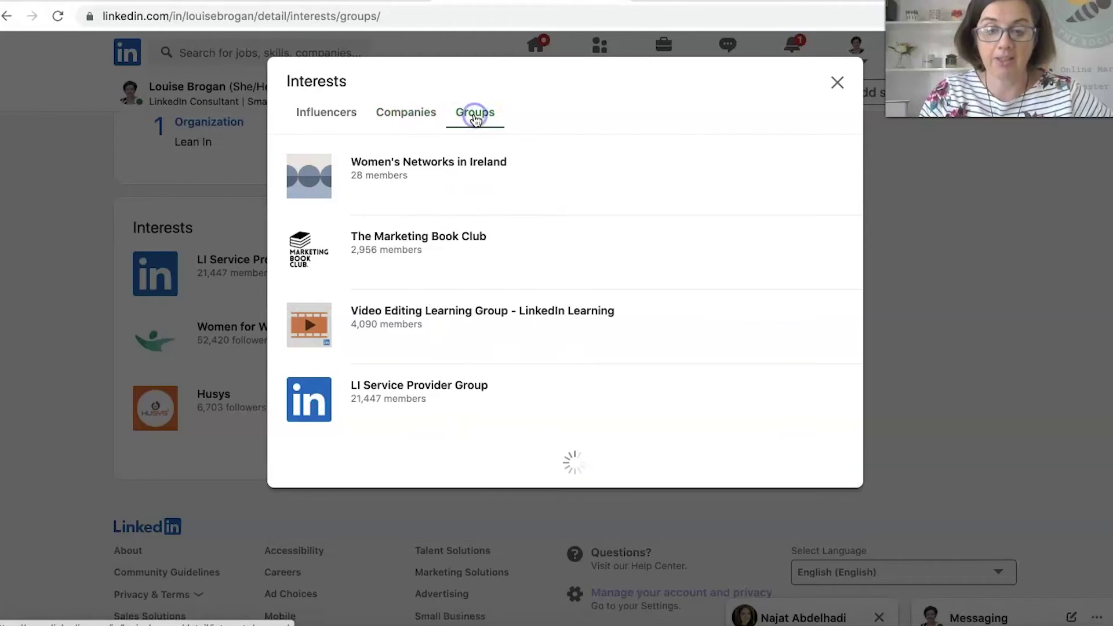
pyautogui.click(838, 83)
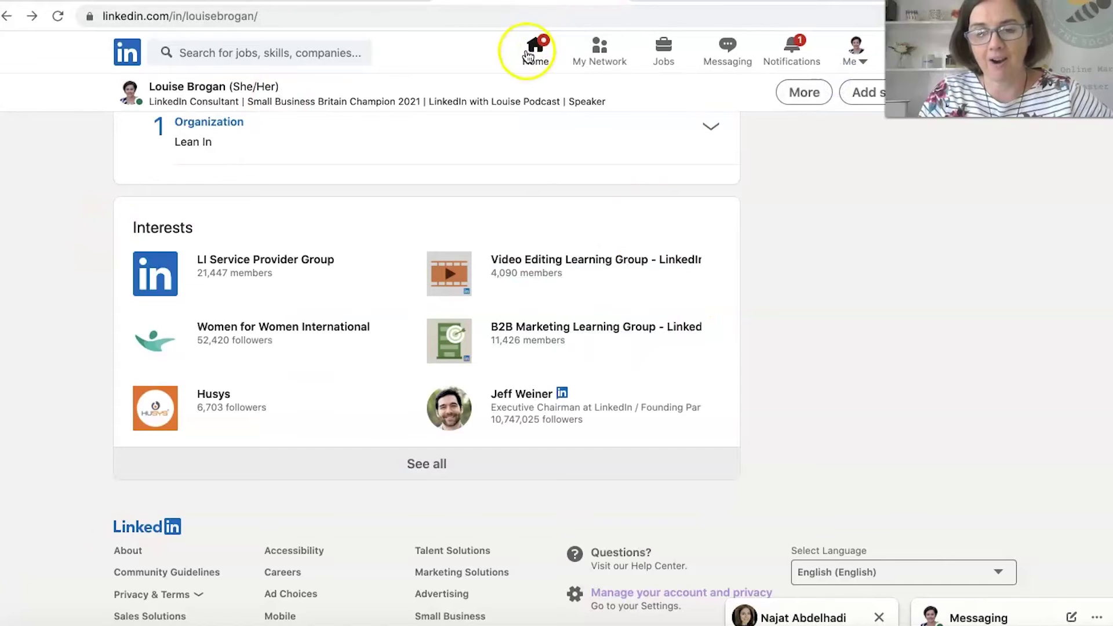
# Return from the profile to the home feed via the Home icon
pyautogui.click(529, 46)
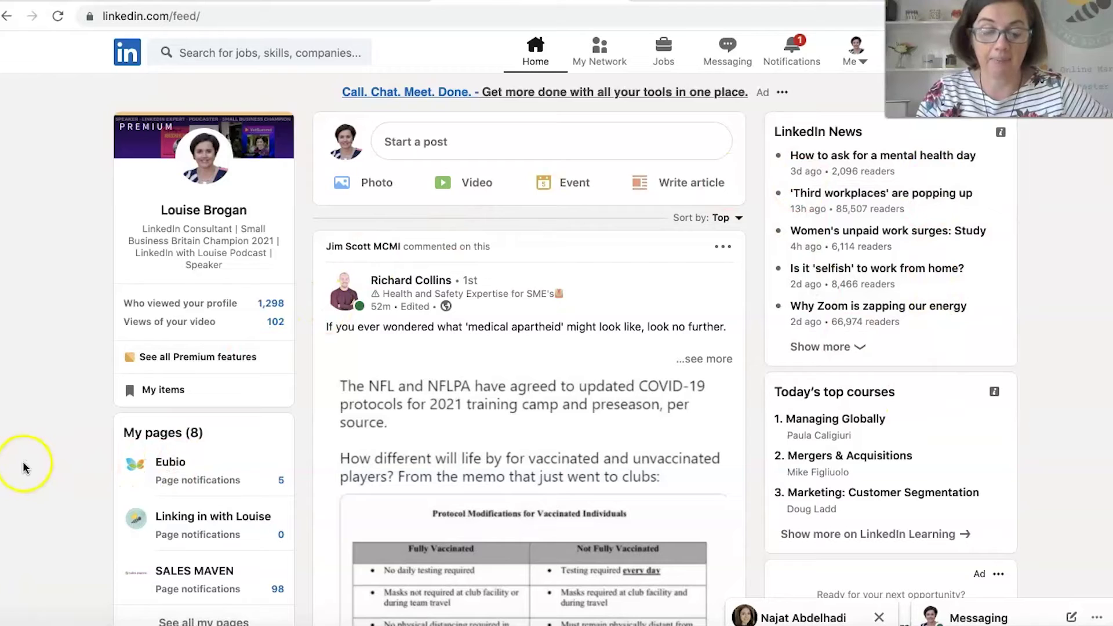
# Open the Linking in with Louise page and review its admin view, analytics, video post and poll
pyautogui.click(230, 523)
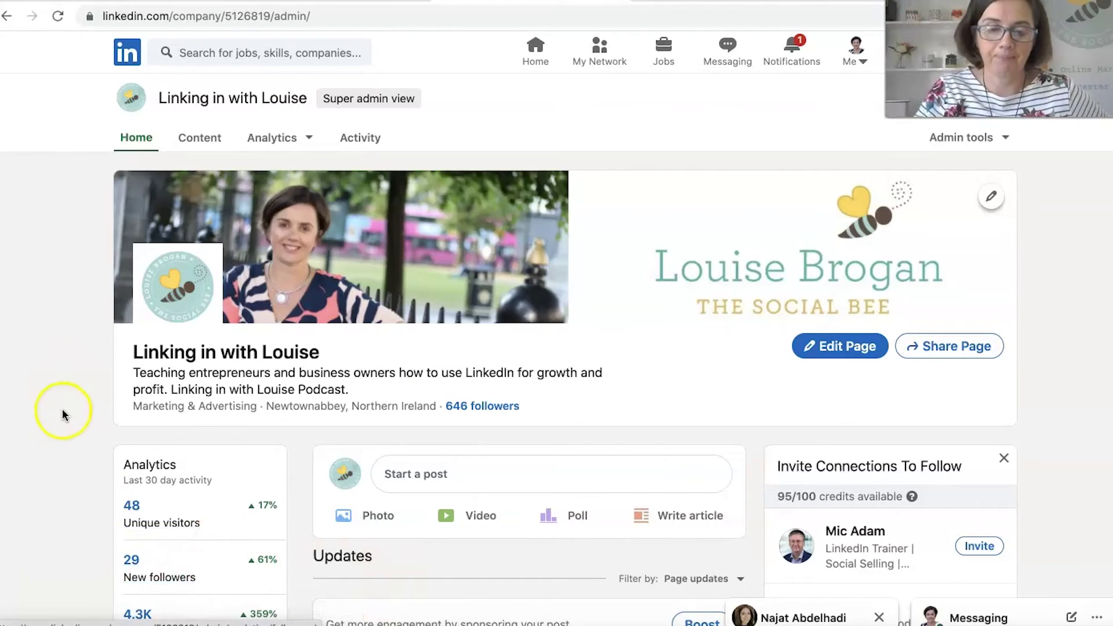
pyautogui.scroll(-3, 61, 416)
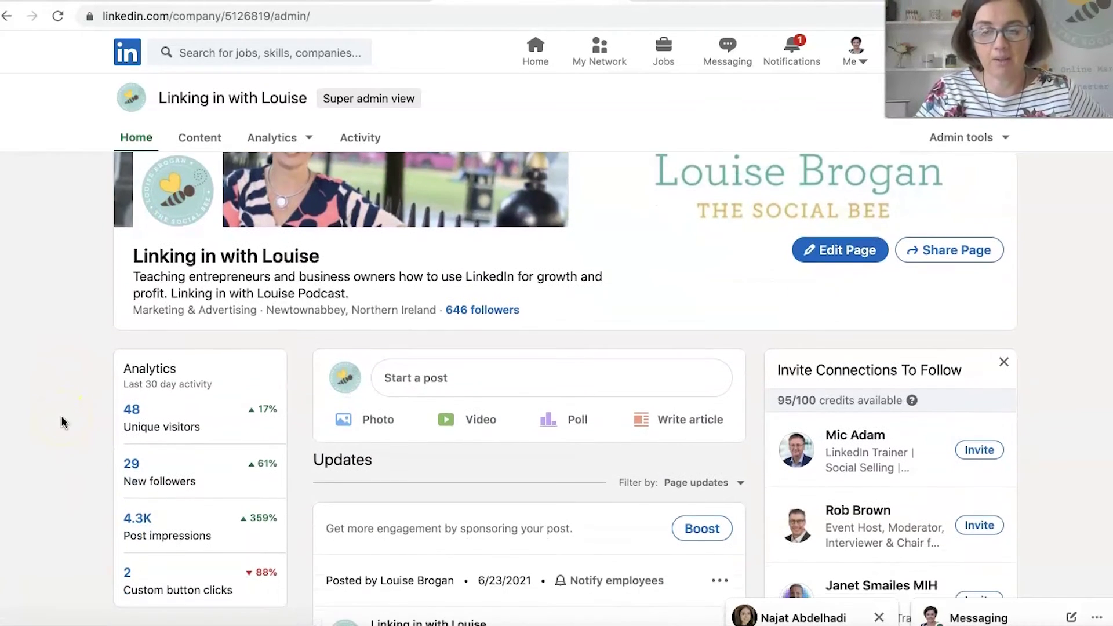
pyautogui.scroll(-2, 61, 415)
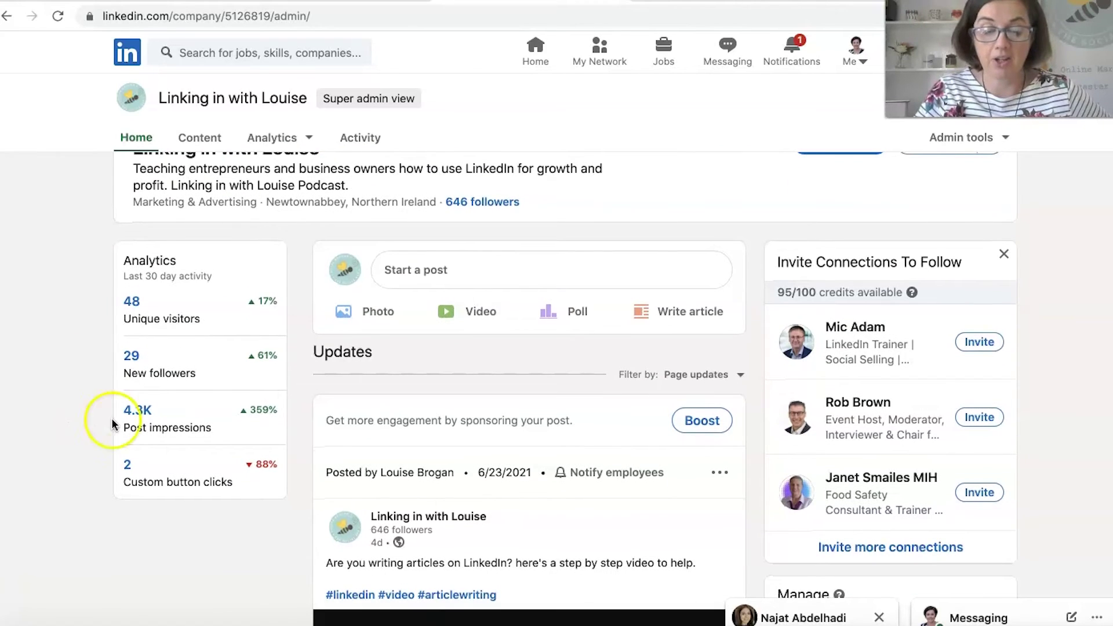
pyautogui.scroll(-10, 532, 490)
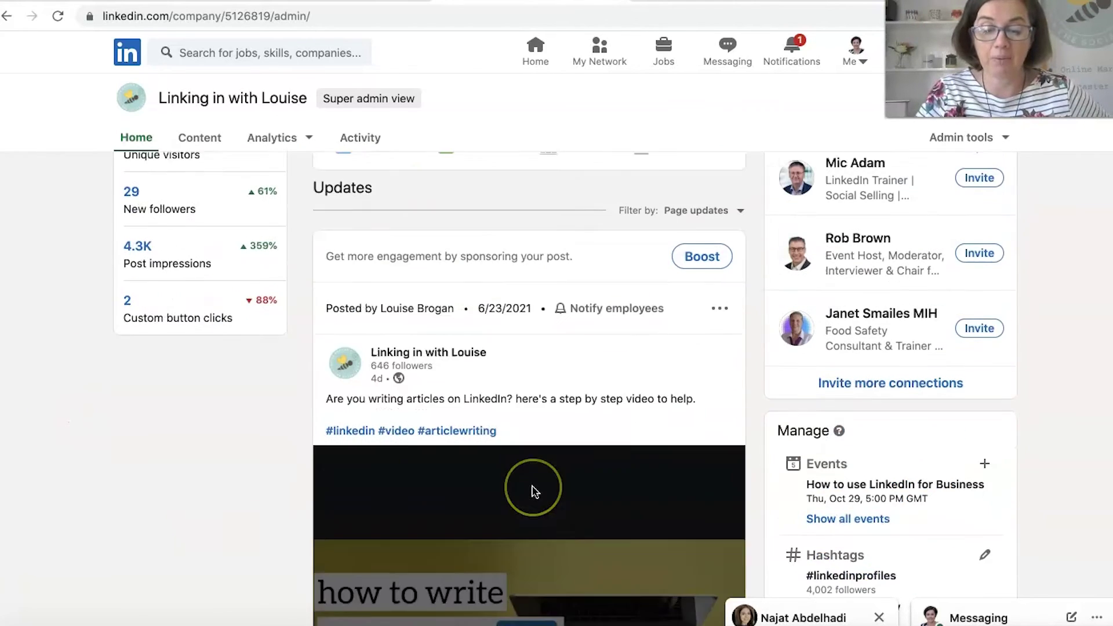
pyautogui.scroll(-5, 532, 490)
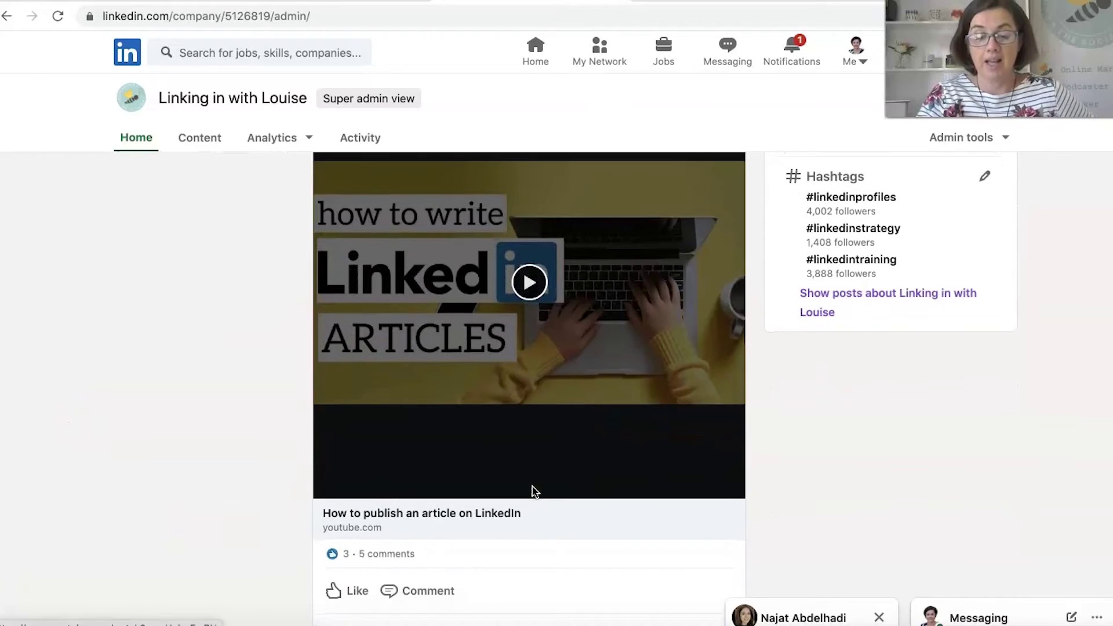
pyautogui.scroll(-8, 535, 456)
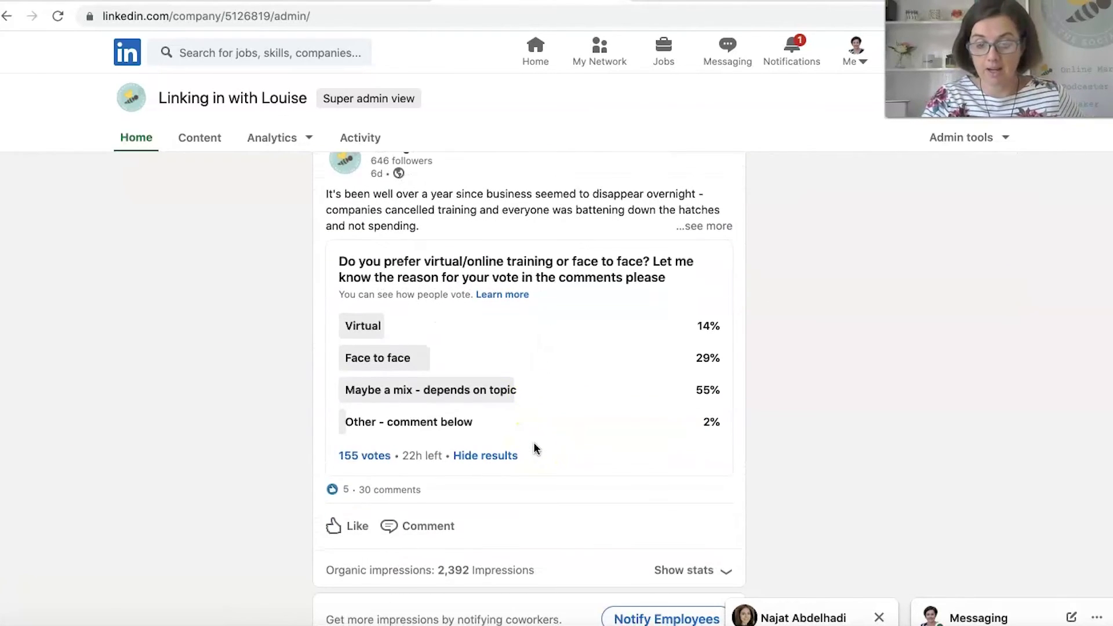
pyautogui.press('super+r')
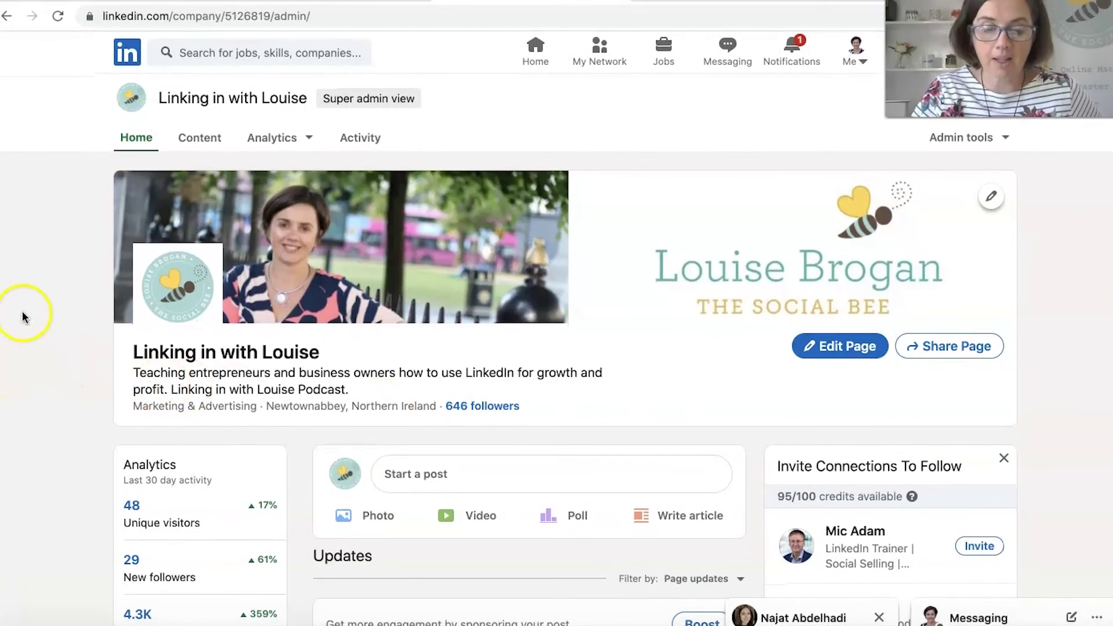
# Return to the home feed and scroll through the first few posts
pyautogui.click(530, 56)
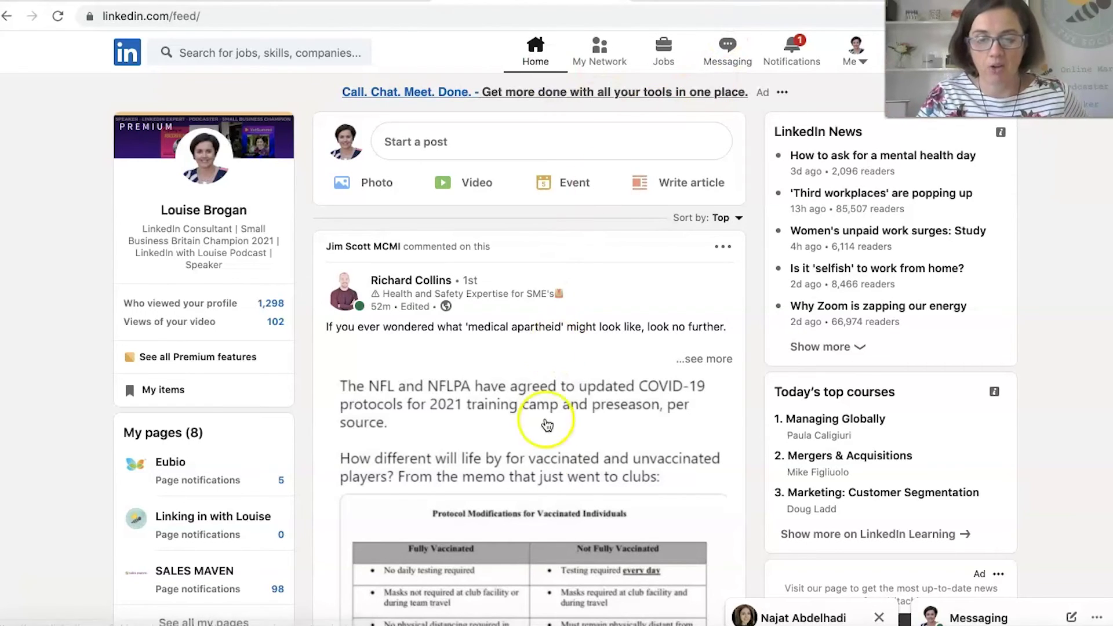
pyautogui.scroll(-10, 545, 441)
pyautogui.scroll(-20, 548, 427)
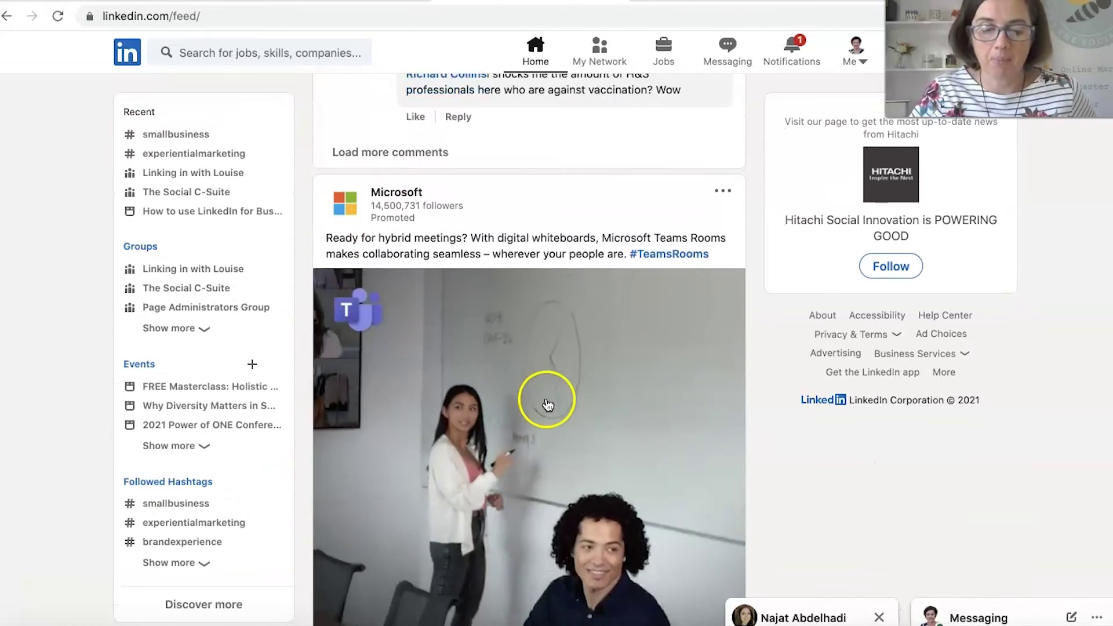
pyautogui.scroll(-5, 558, 316)
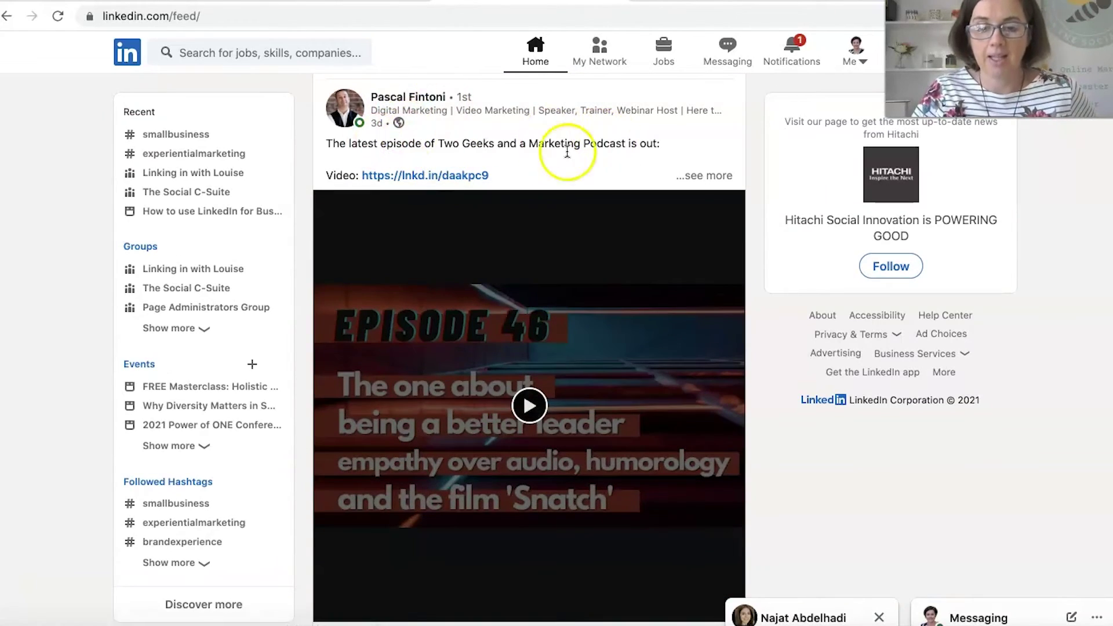
pyautogui.scroll(-12, 617, 168)
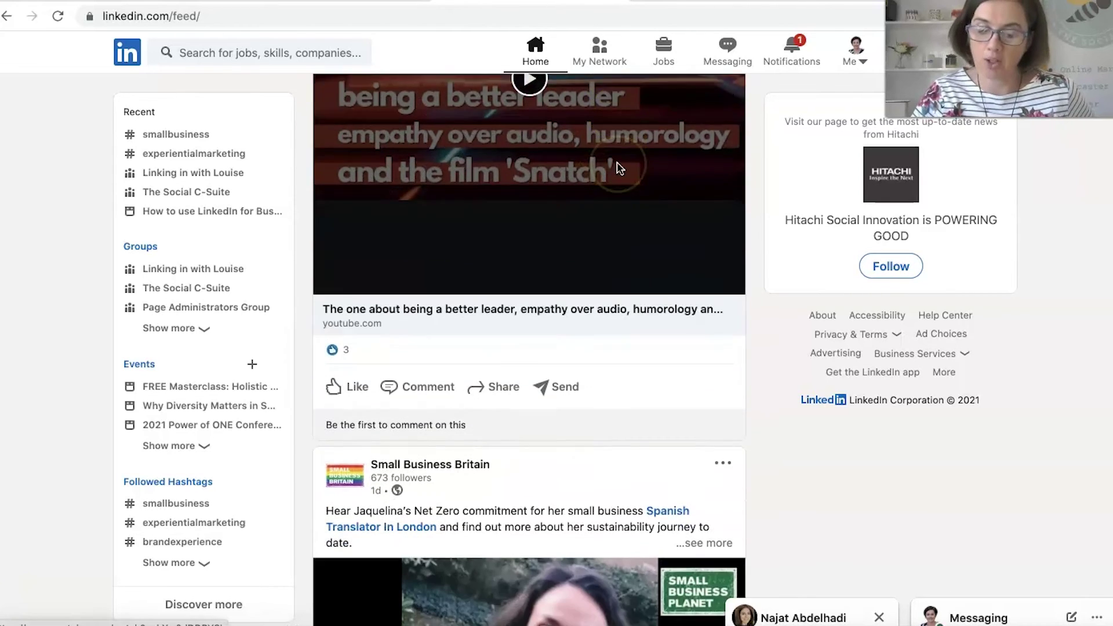
pyautogui.scroll(-1, 617, 169)
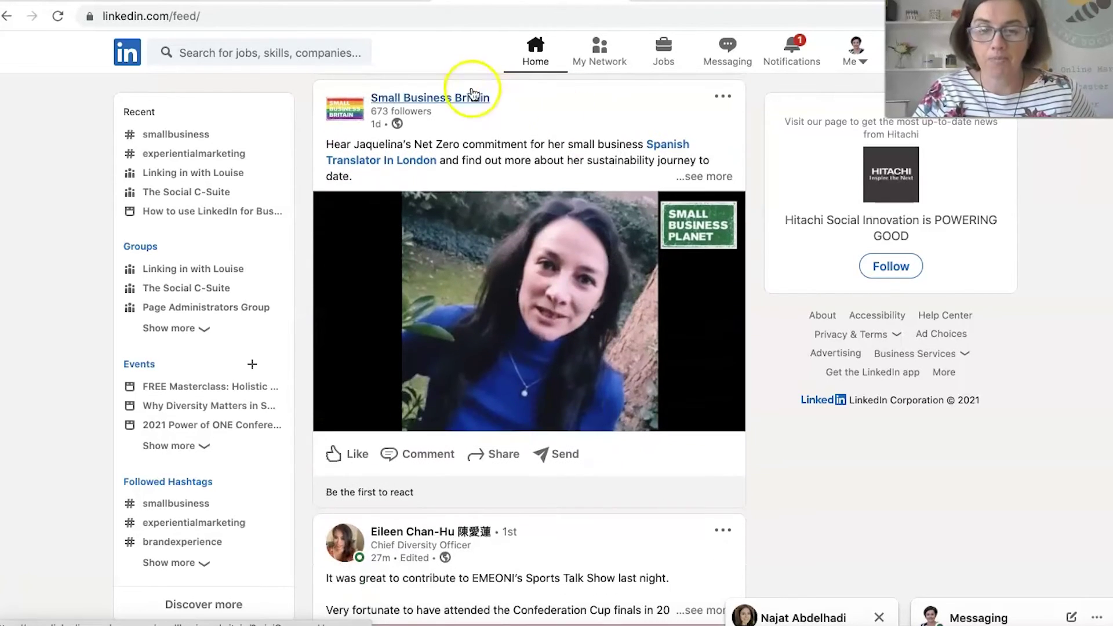
# Keep scrolling to a connection's post about being Highly Commended for Emerging New Business
pyautogui.moveTo(477, 108)
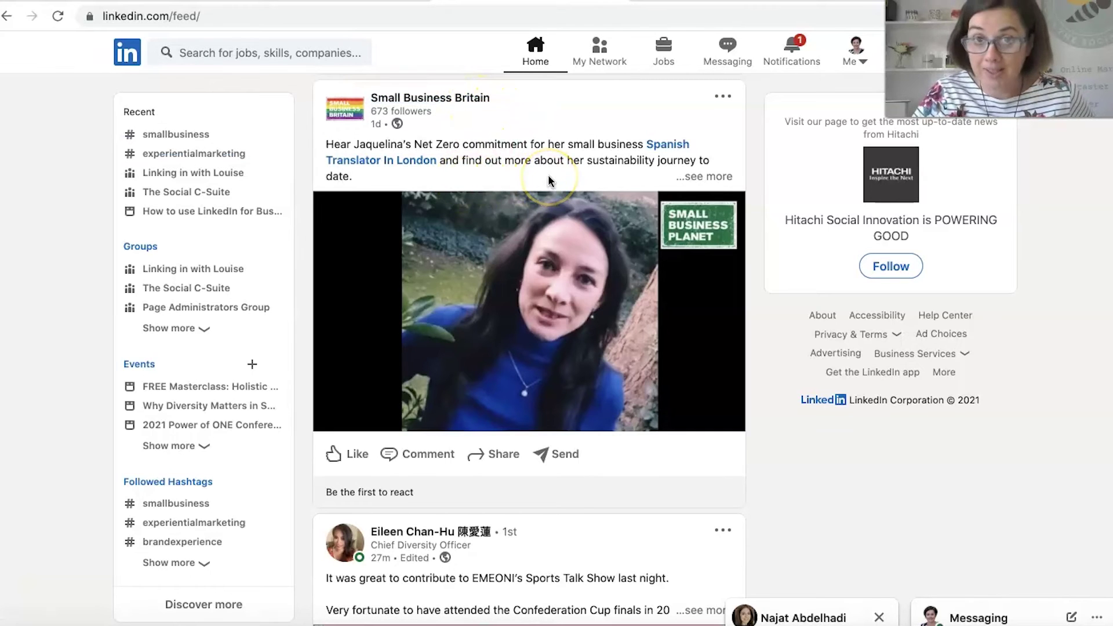
pyautogui.scroll(-6, 547, 179)
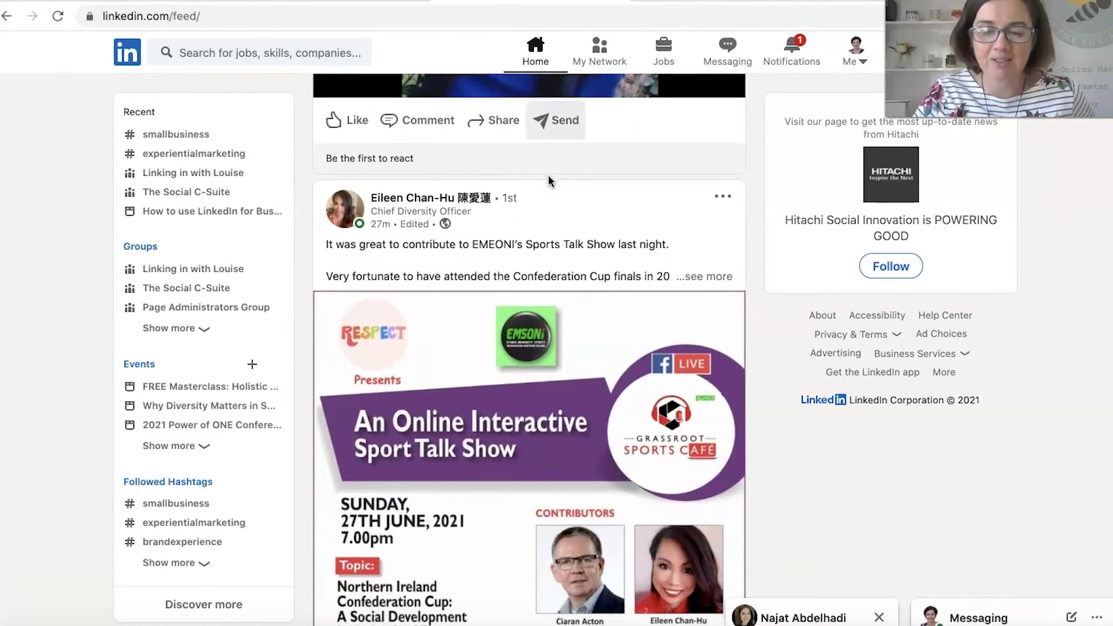
pyautogui.scroll(-10, 587, 228)
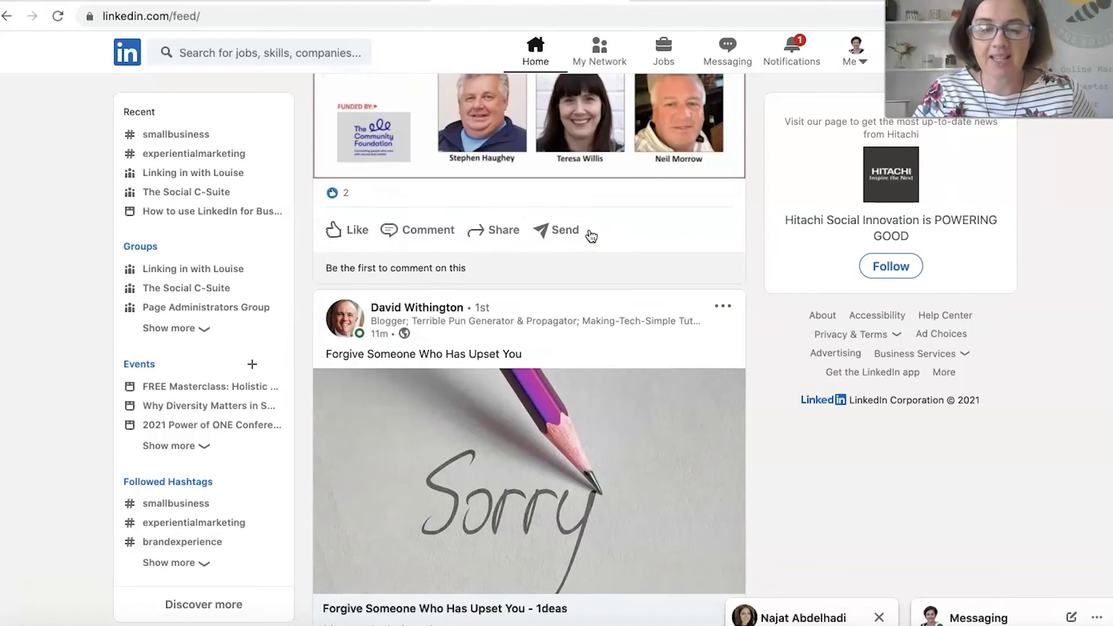
pyautogui.scroll(-2, 590, 235)
pyautogui.scroll(-4, 638, 216)
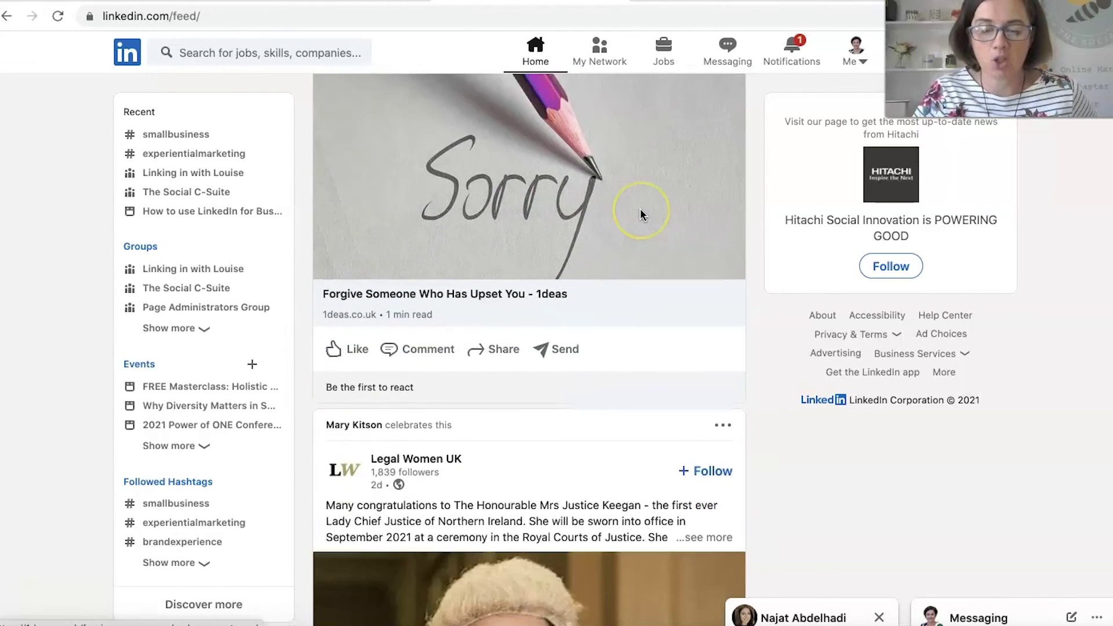
pyautogui.scroll(-3, 641, 215)
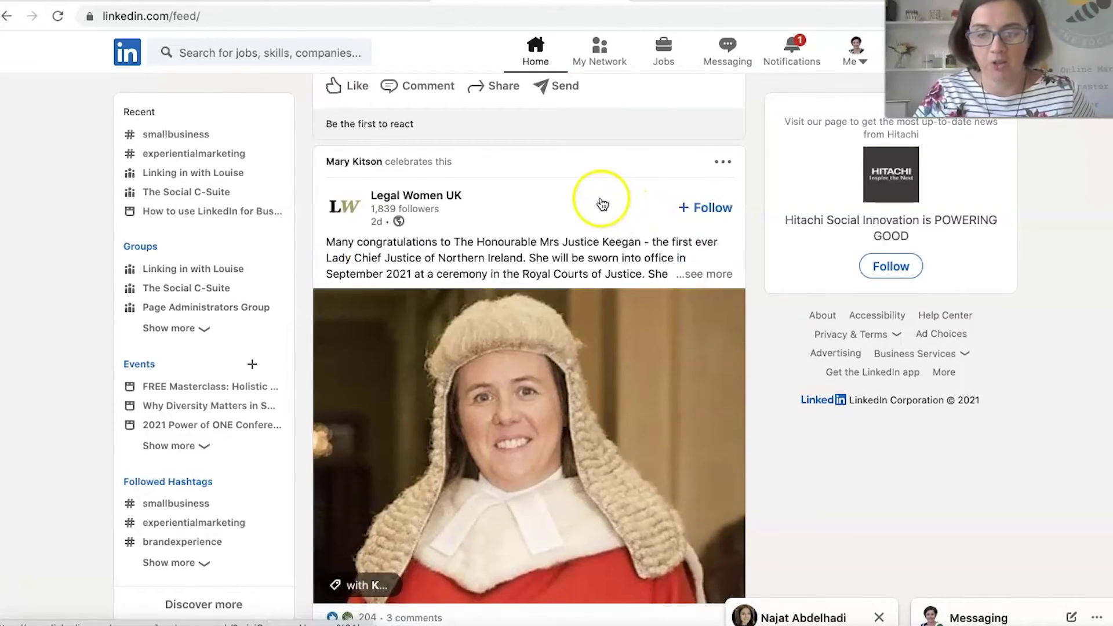
pyautogui.scroll(-1, 599, 200)
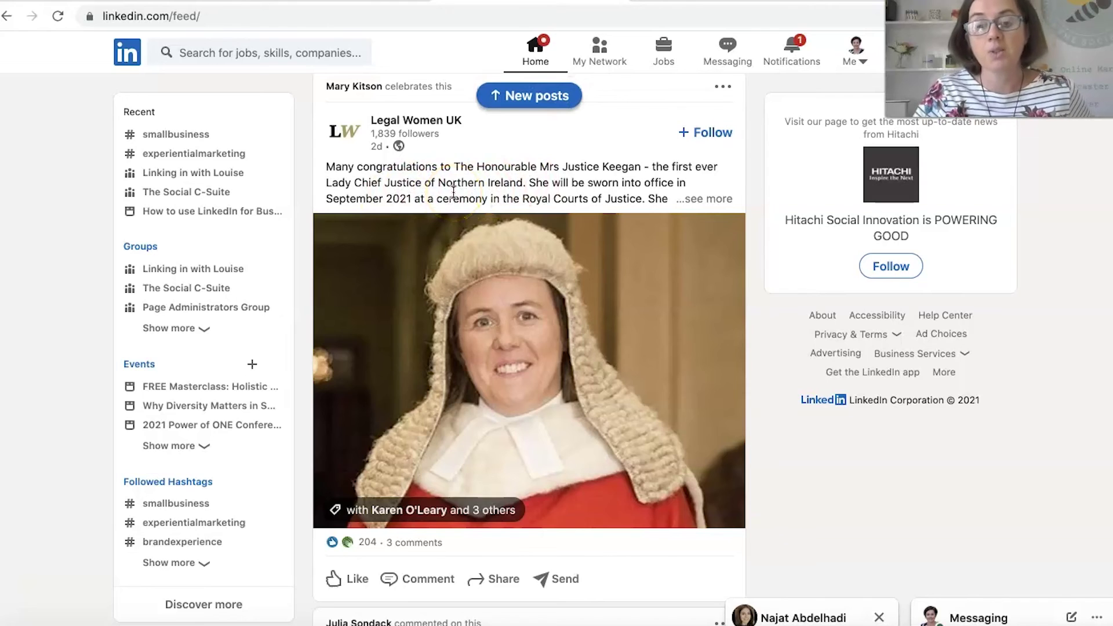
pyautogui.scroll(-6, 453, 191)
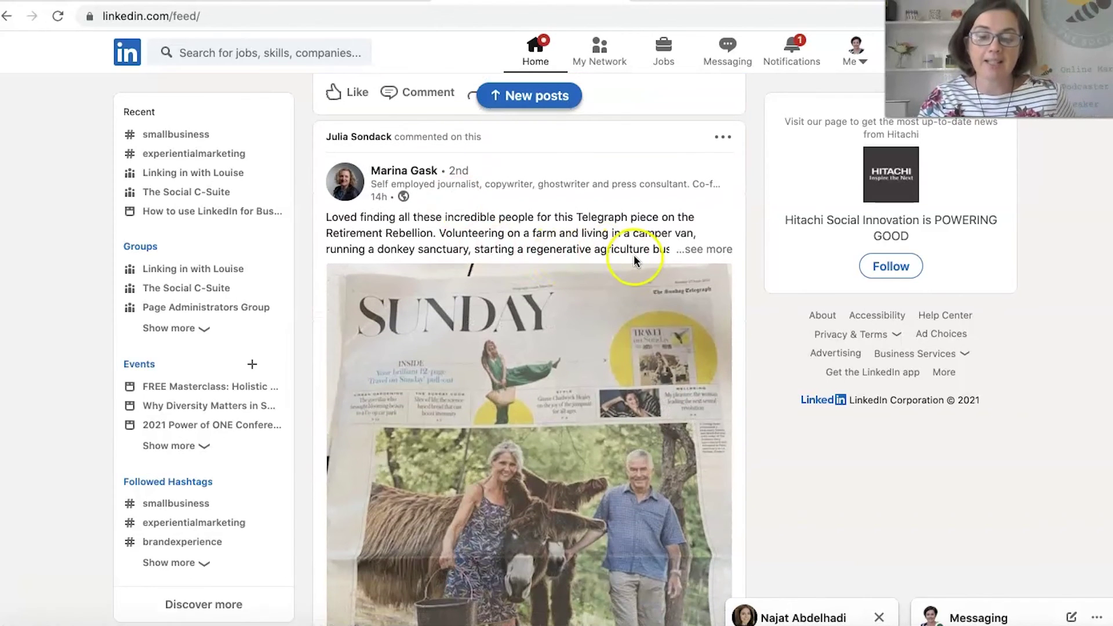
pyautogui.scroll(-9, 634, 257)
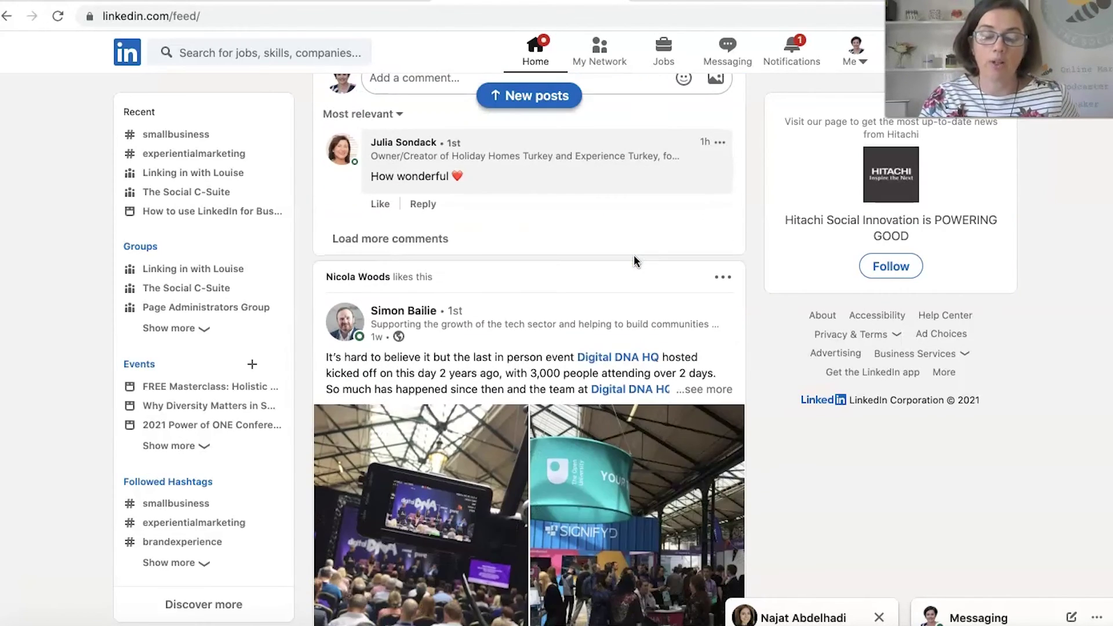
pyautogui.scroll(-3, 635, 256)
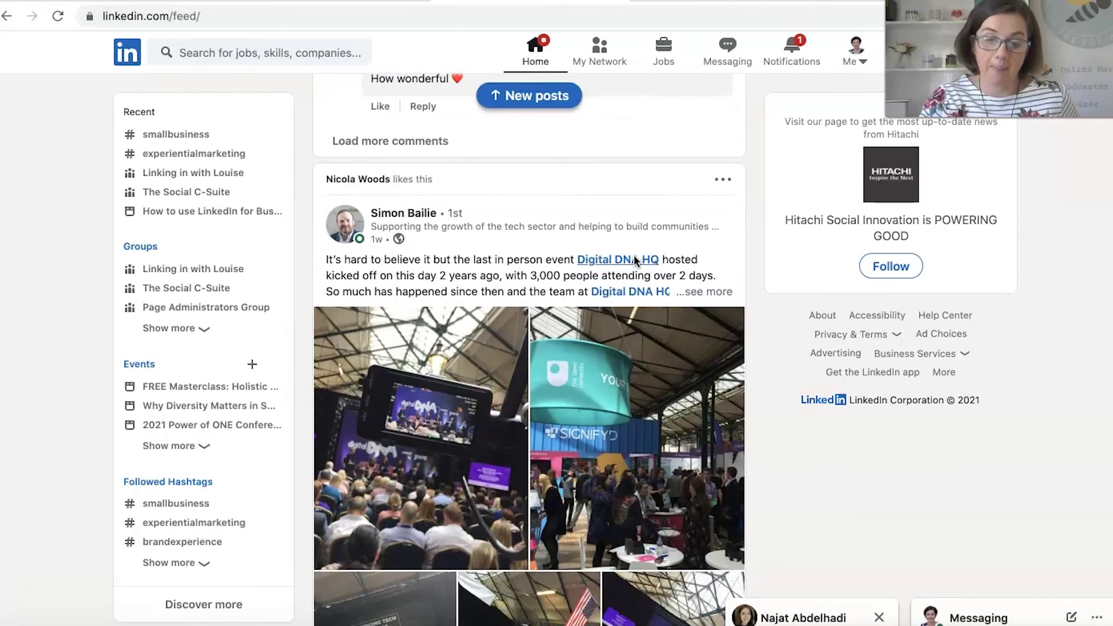
pyautogui.scroll(-7, 679, 376)
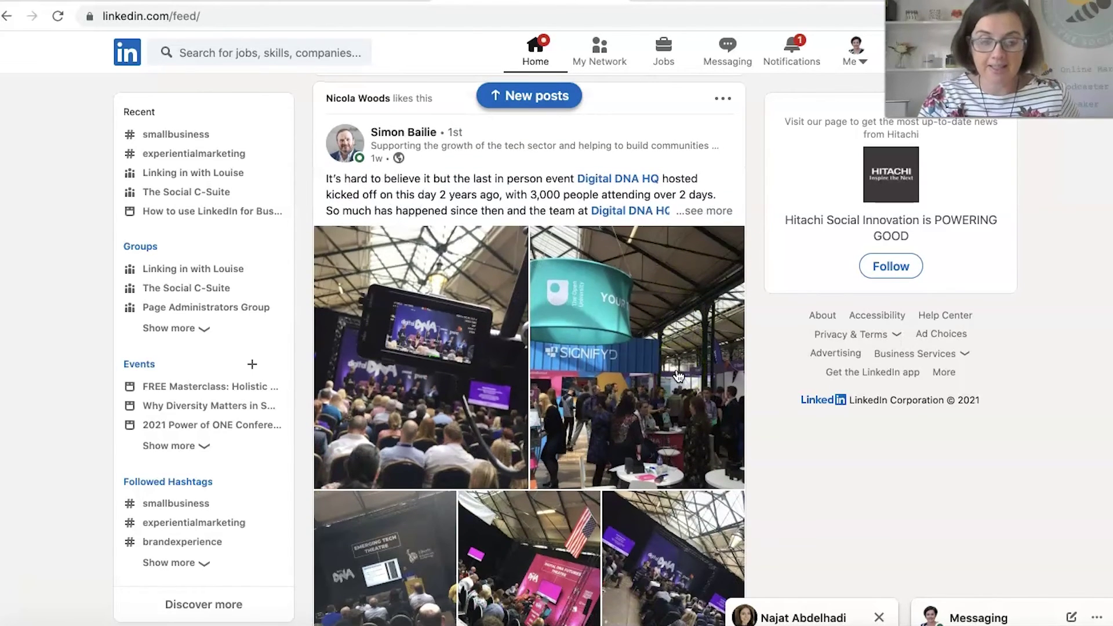
pyautogui.scroll(-6, 679, 363)
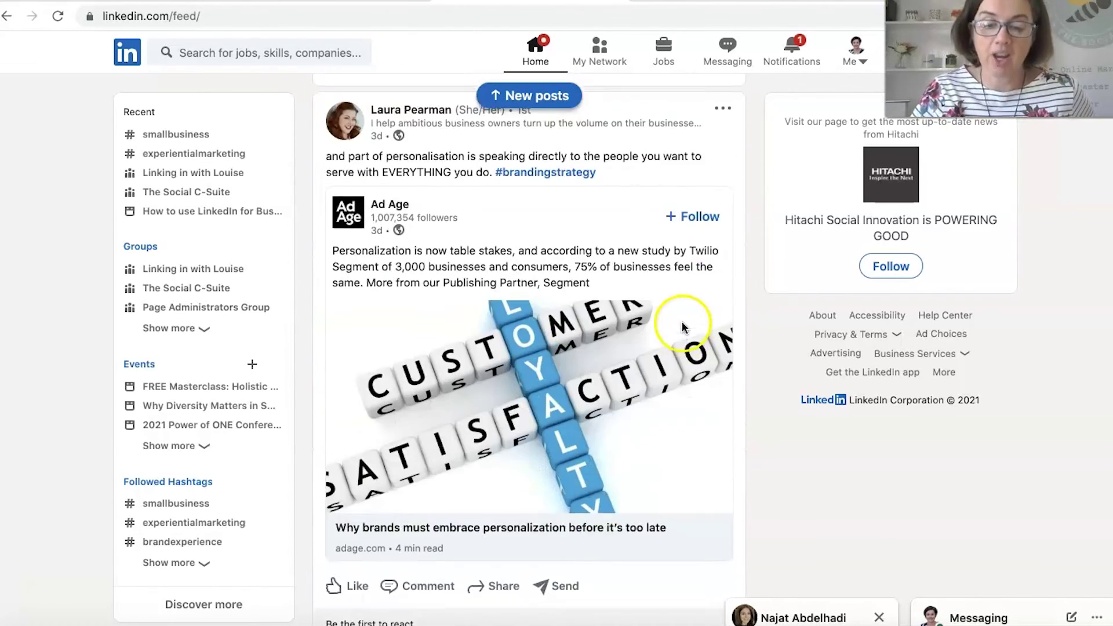
pyautogui.scroll(-9, 584, 494)
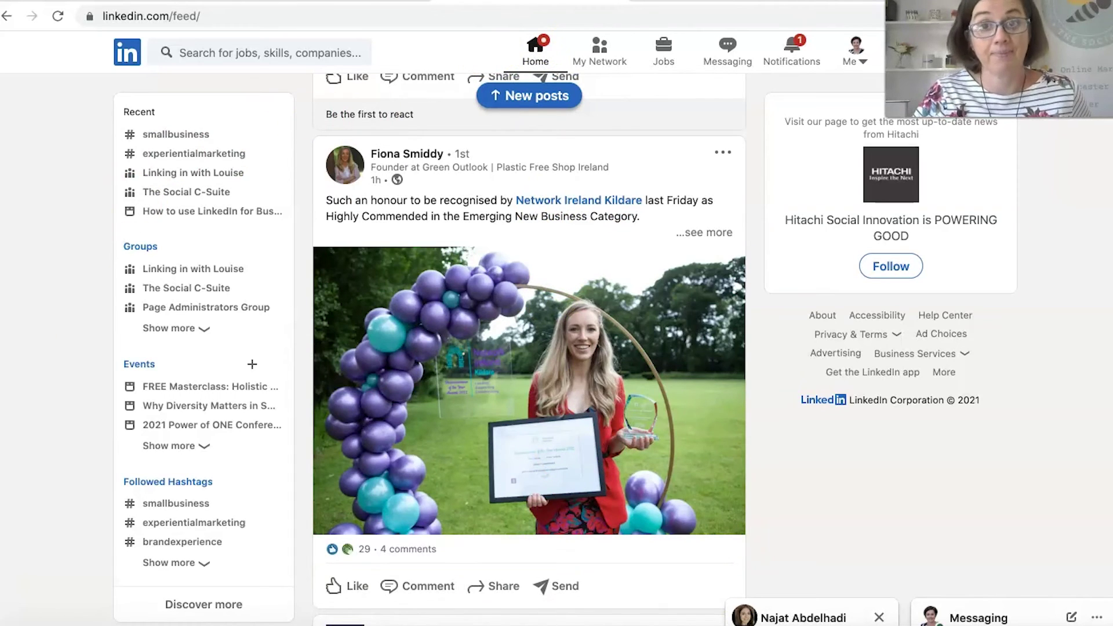
# From the top of the home feed, search LinkedIn for the member's own name
pyautogui.click(538, 46)
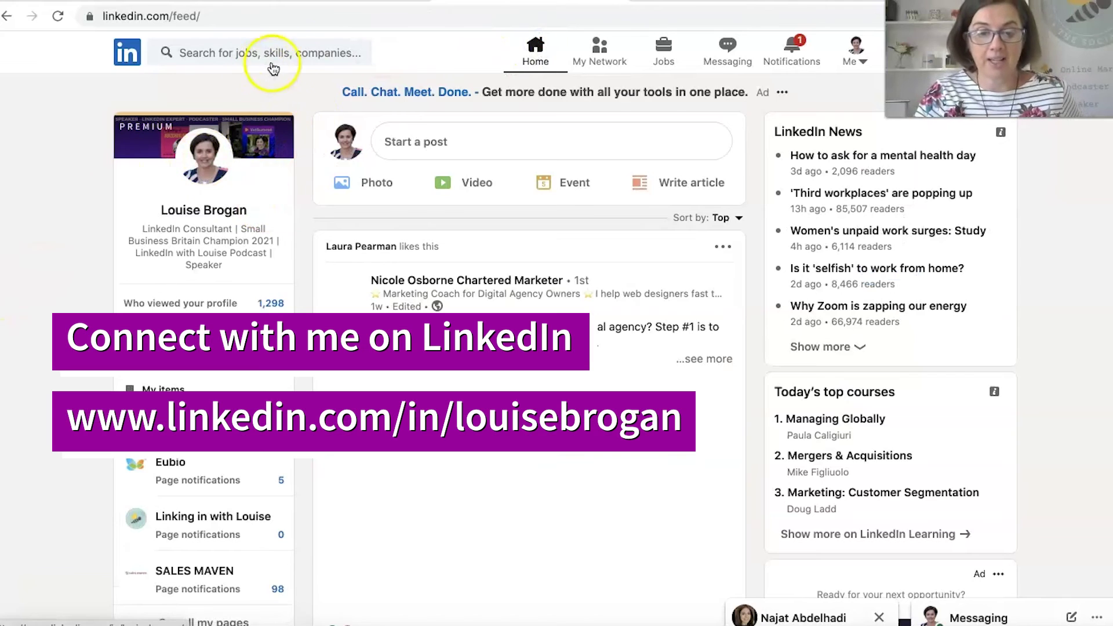
pyautogui.click(289, 52)
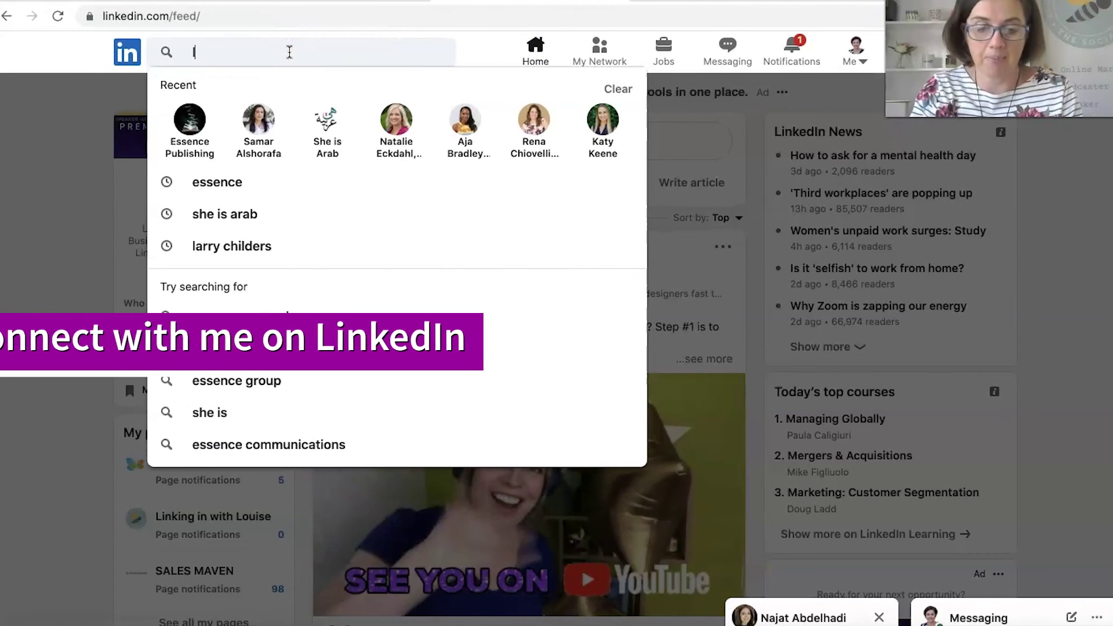
pyautogui.write('louise brogan')
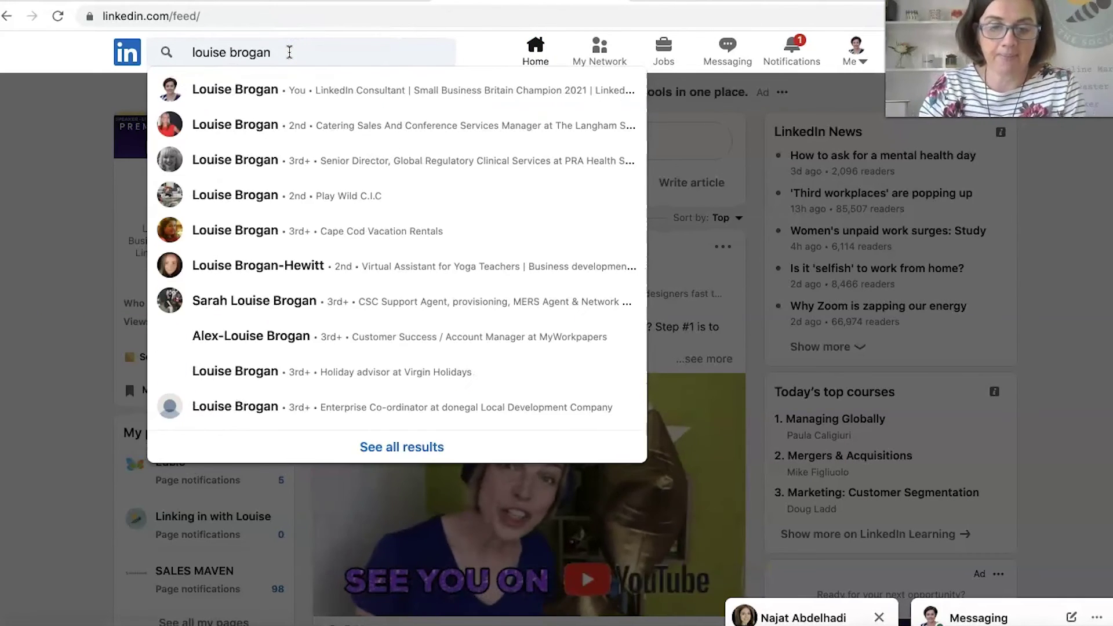
pyautogui.press('Return')
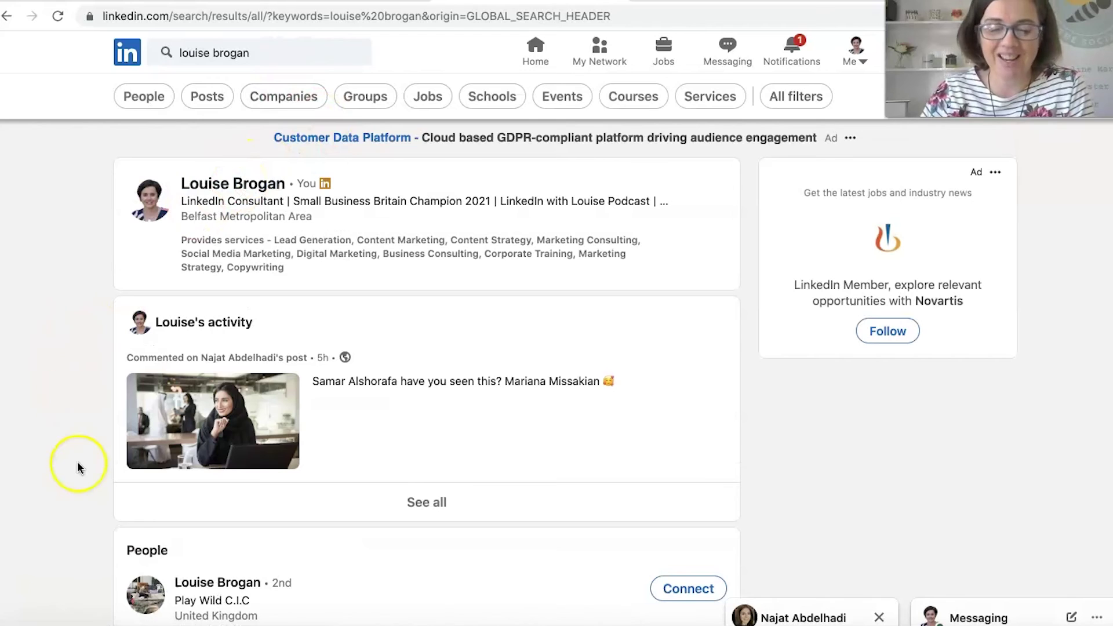
# Review the People and Posts results for the name, then go back to the home feed
pyautogui.scroll(-6, 79, 467)
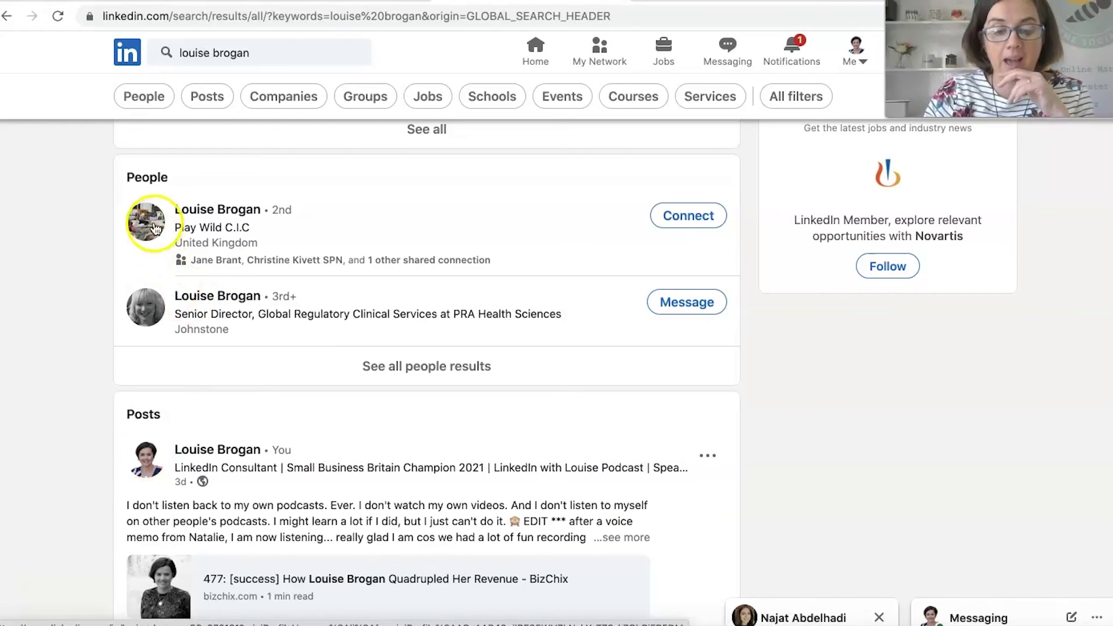
pyautogui.scroll(6, 95, 397)
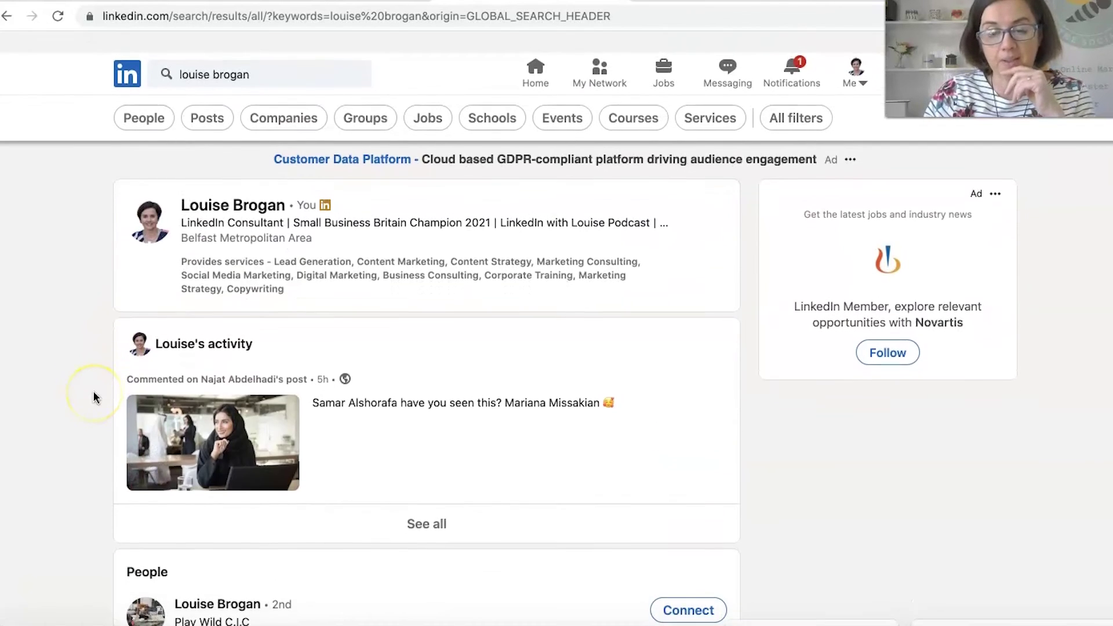
pyautogui.scroll(-1, 90, 442)
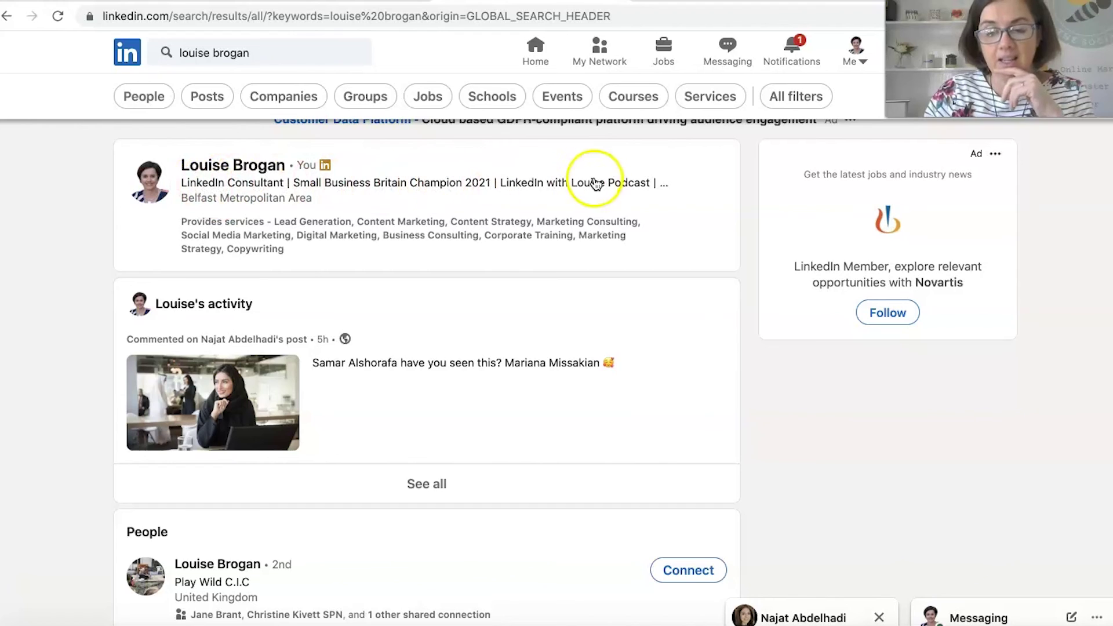
pyautogui.scroll(-4, 682, 235)
pyautogui.scroll(-3, 681, 234)
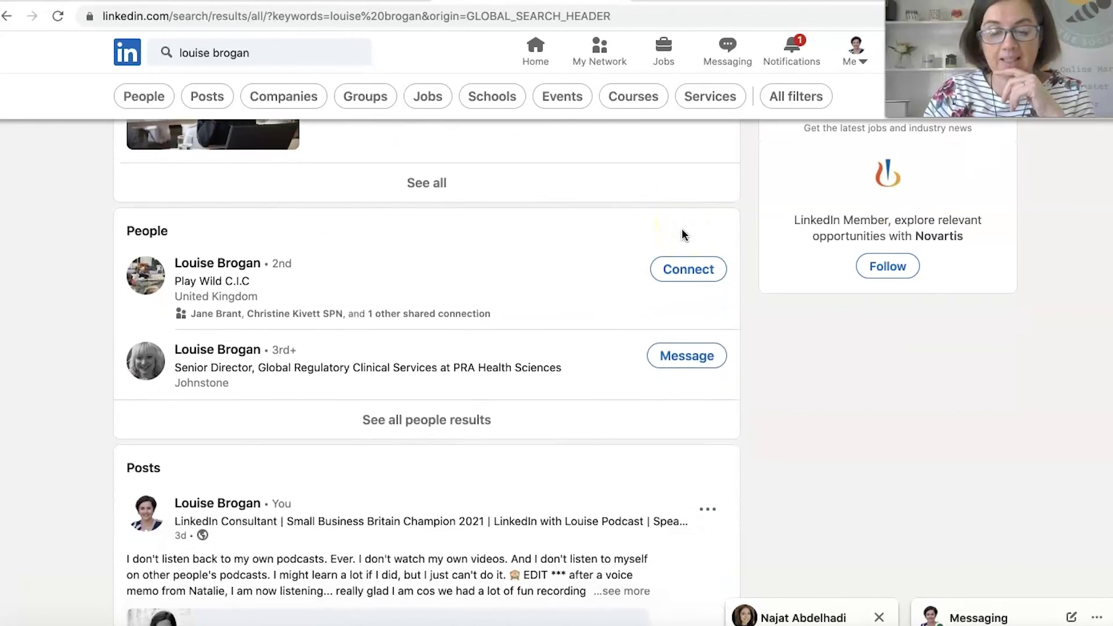
pyautogui.scroll(1, 442, 296)
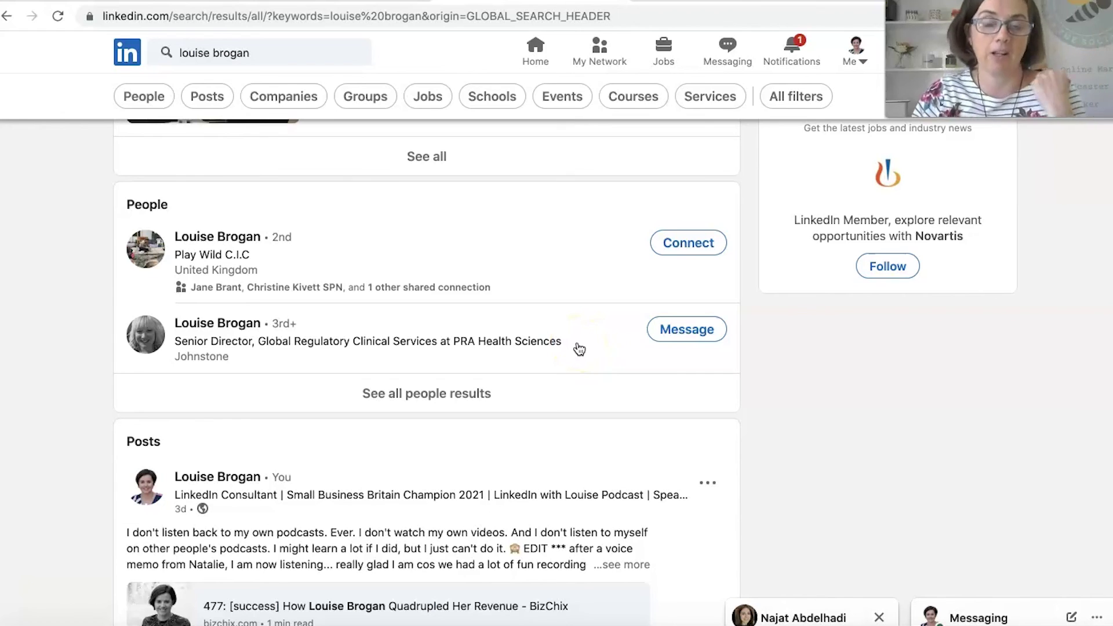
pyautogui.click(543, 56)
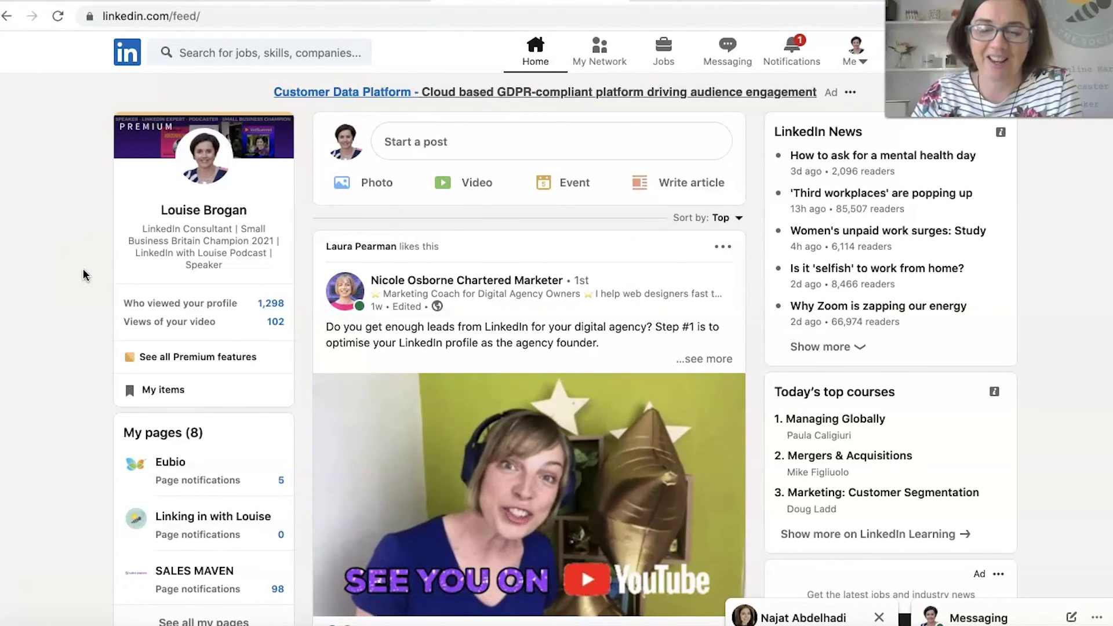
# Scroll the home feed to the shared Conversion.ai post on scheduling social content with Jarvis
pyautogui.scroll(-4, 219, 432)
pyautogui.scroll(-18, 529, 427)
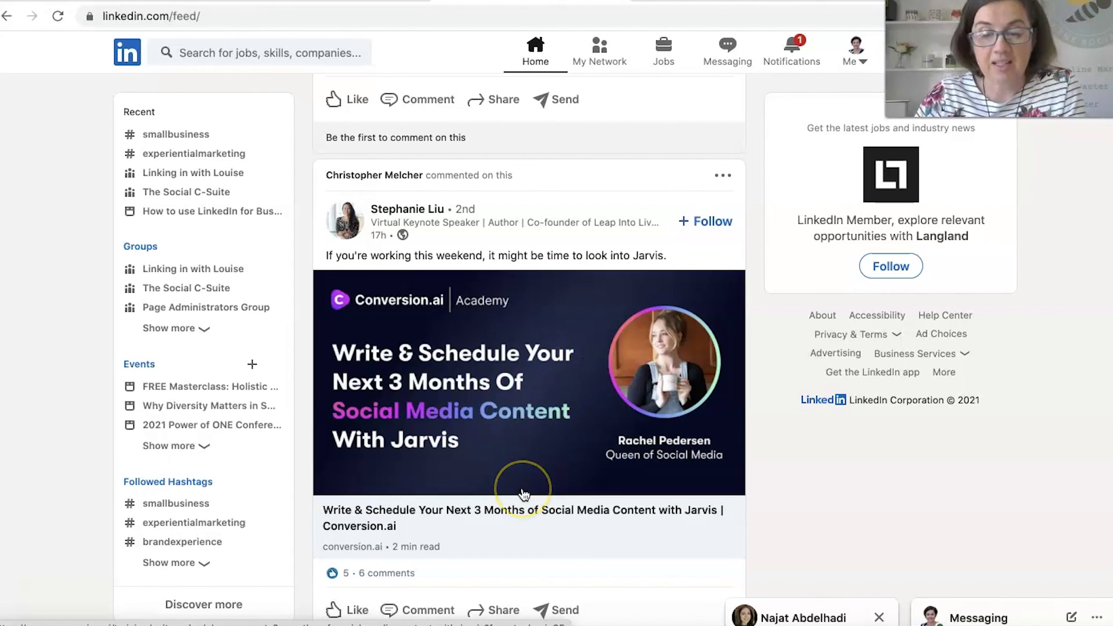
pyautogui.scroll(-1, 524, 494)
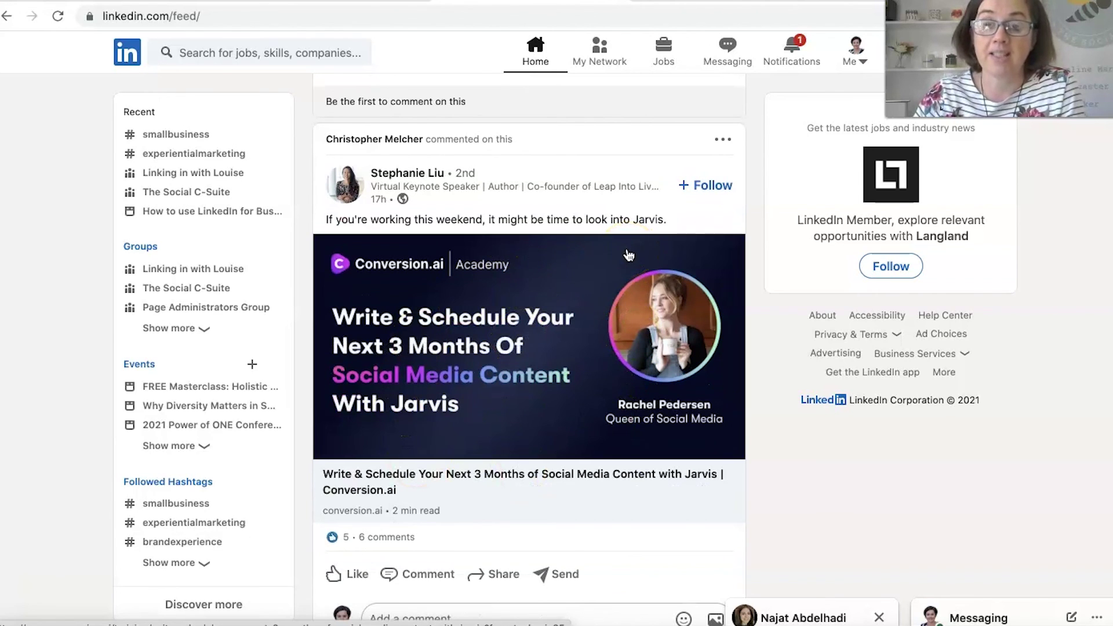
pyautogui.scroll(-1, 629, 255)
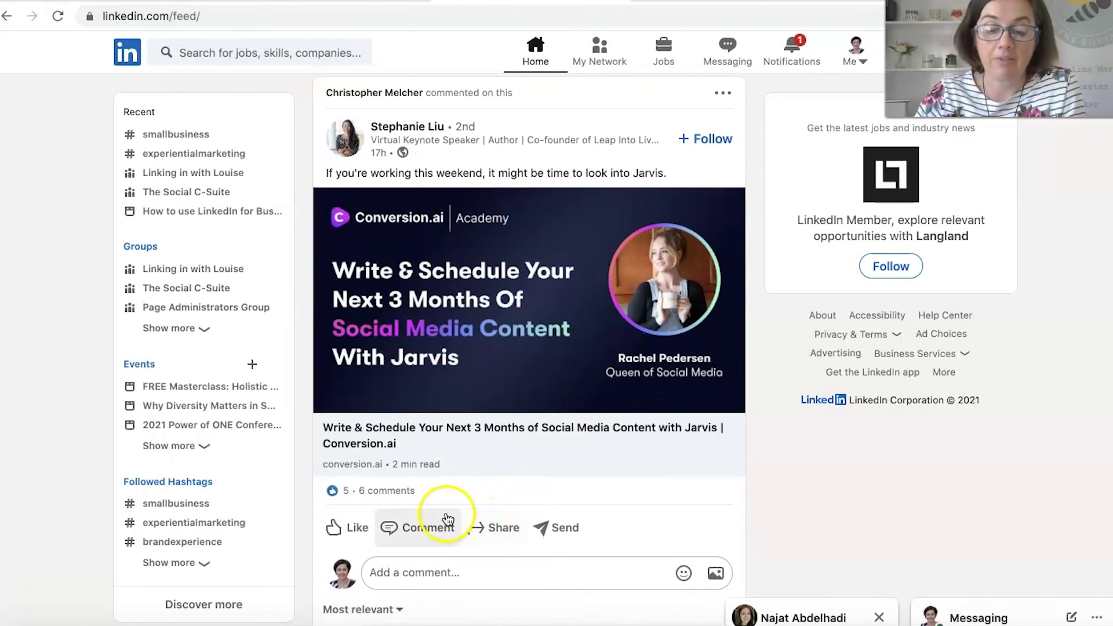